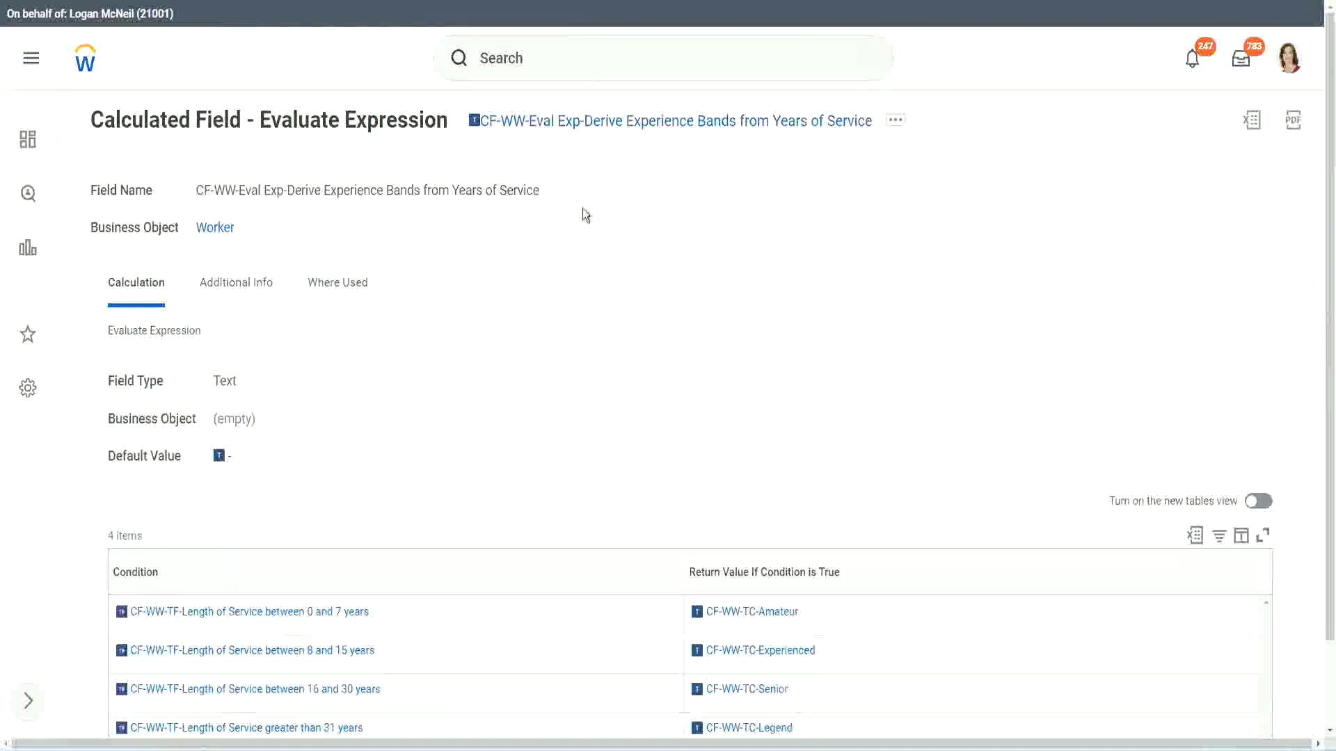
Search for "create calc field" and open the Create Calculated Field task
right_click(582, 130)
click(629, 211)
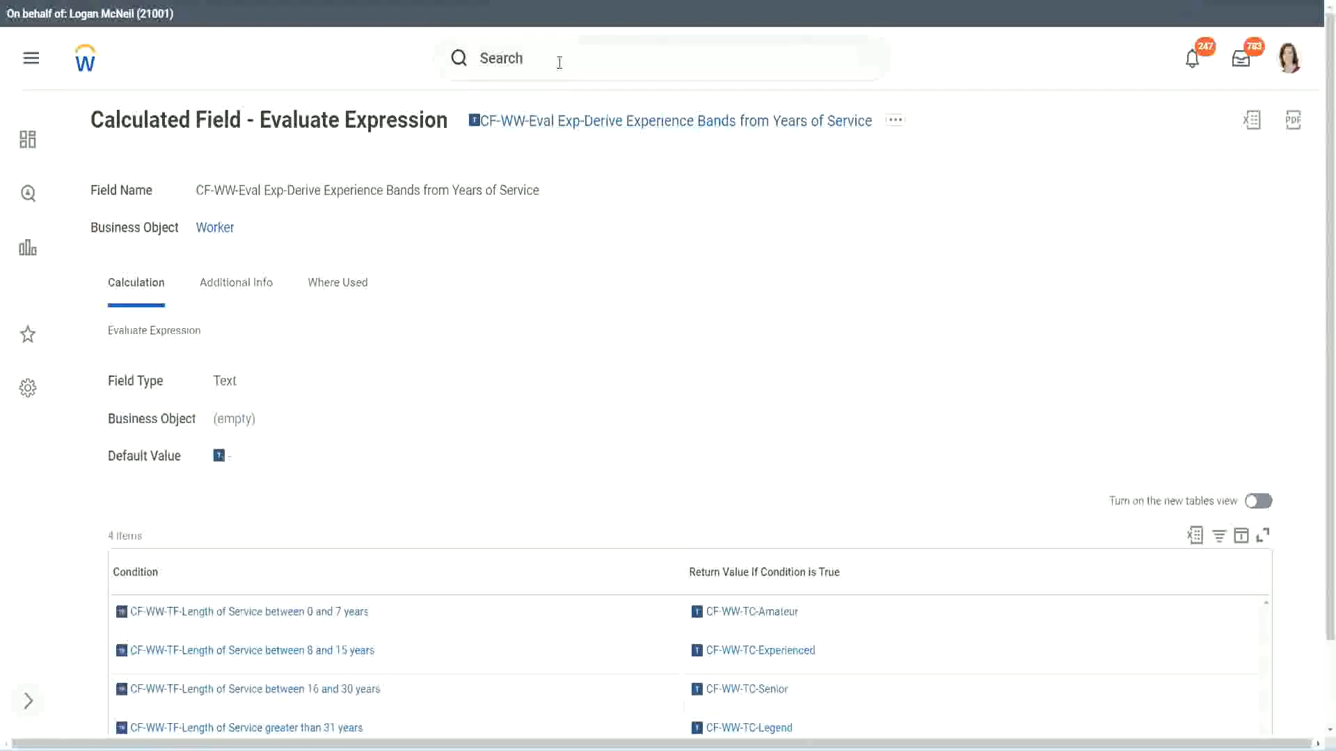
click(559, 62)
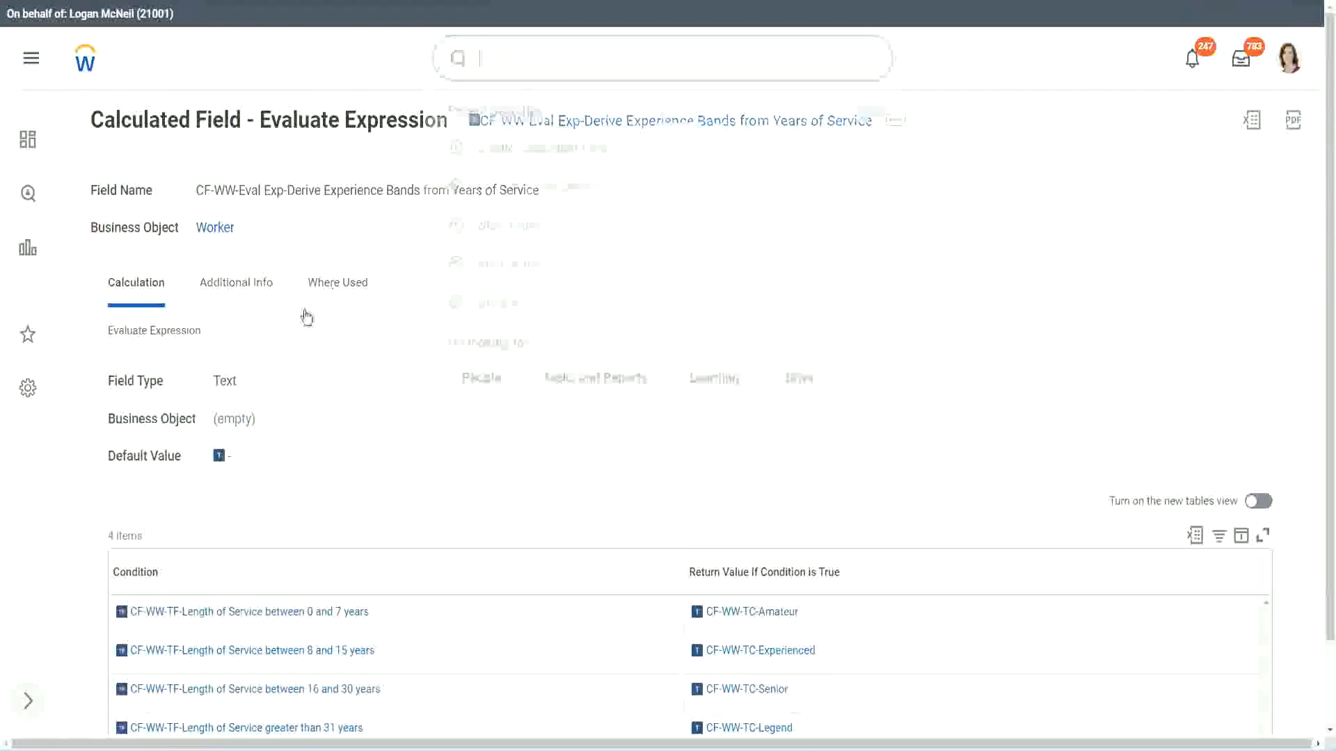
click(1000, 206)
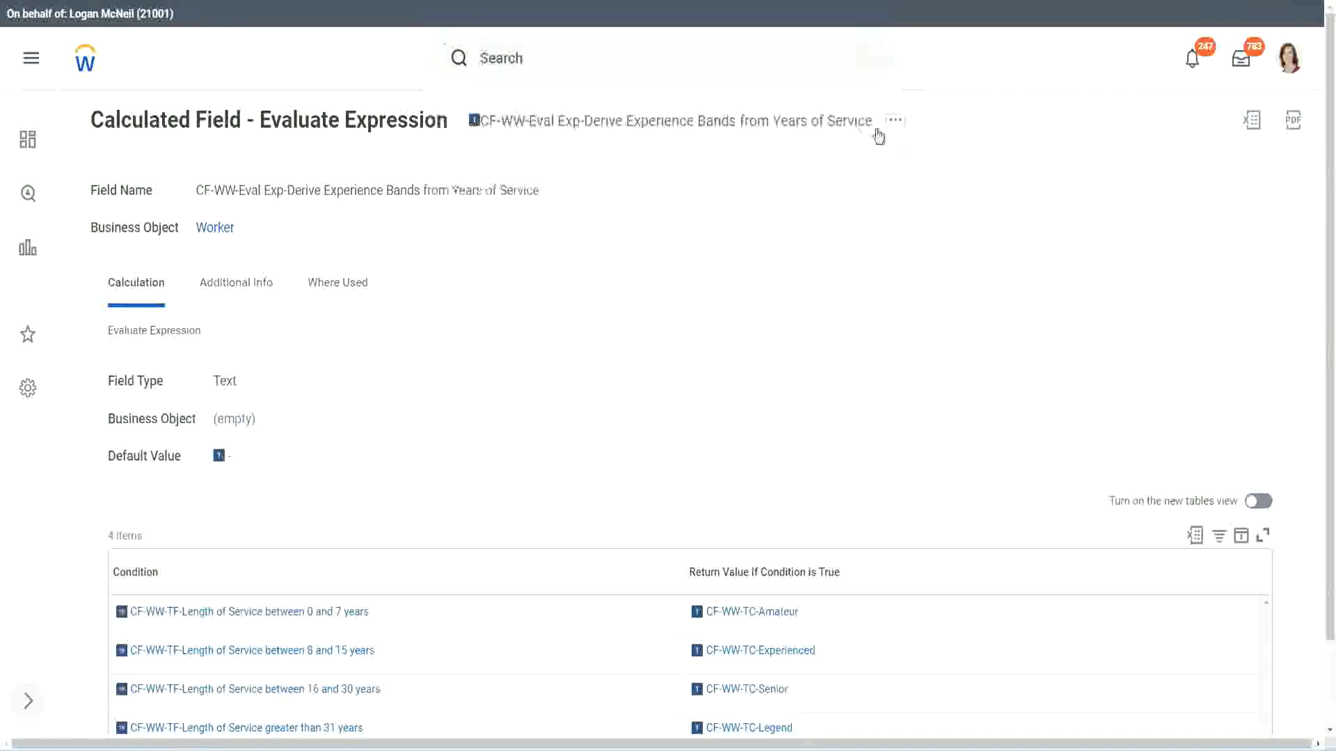
click(529, 52)
text(create calc)
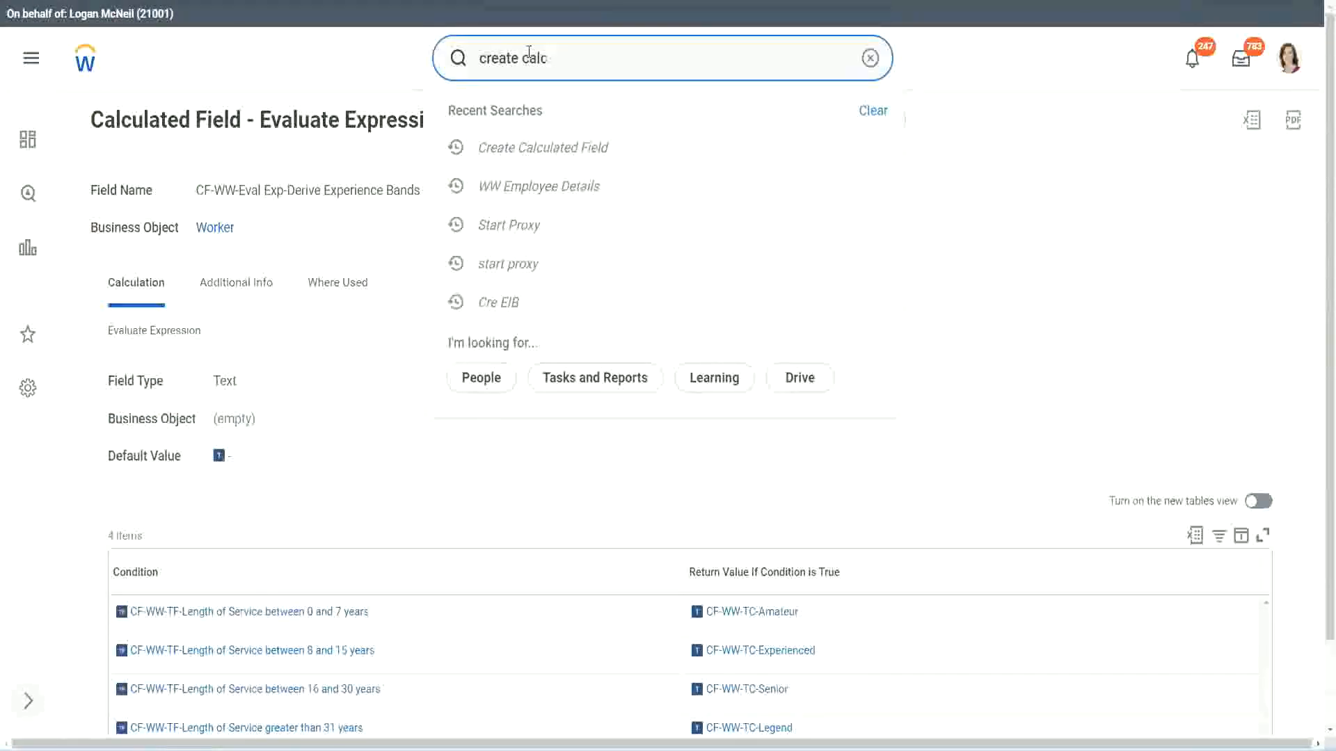
text( field)
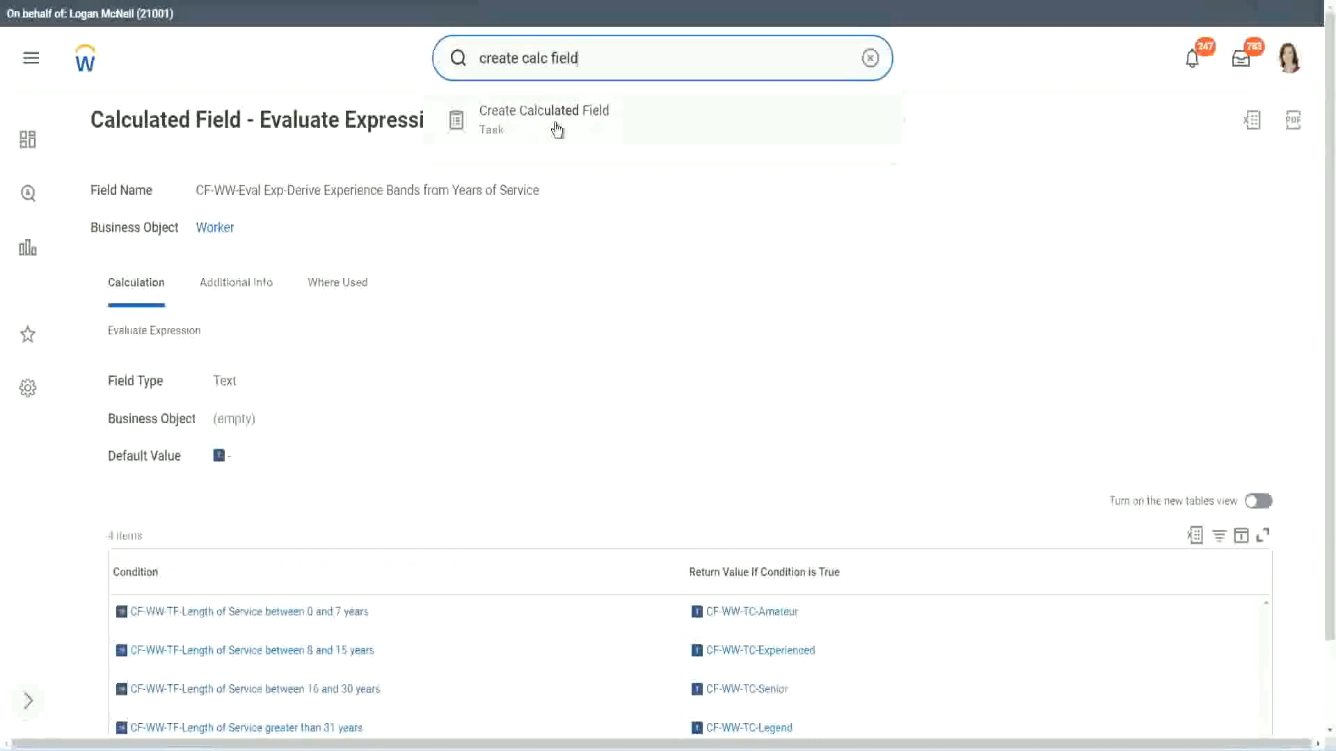
click(553, 127)
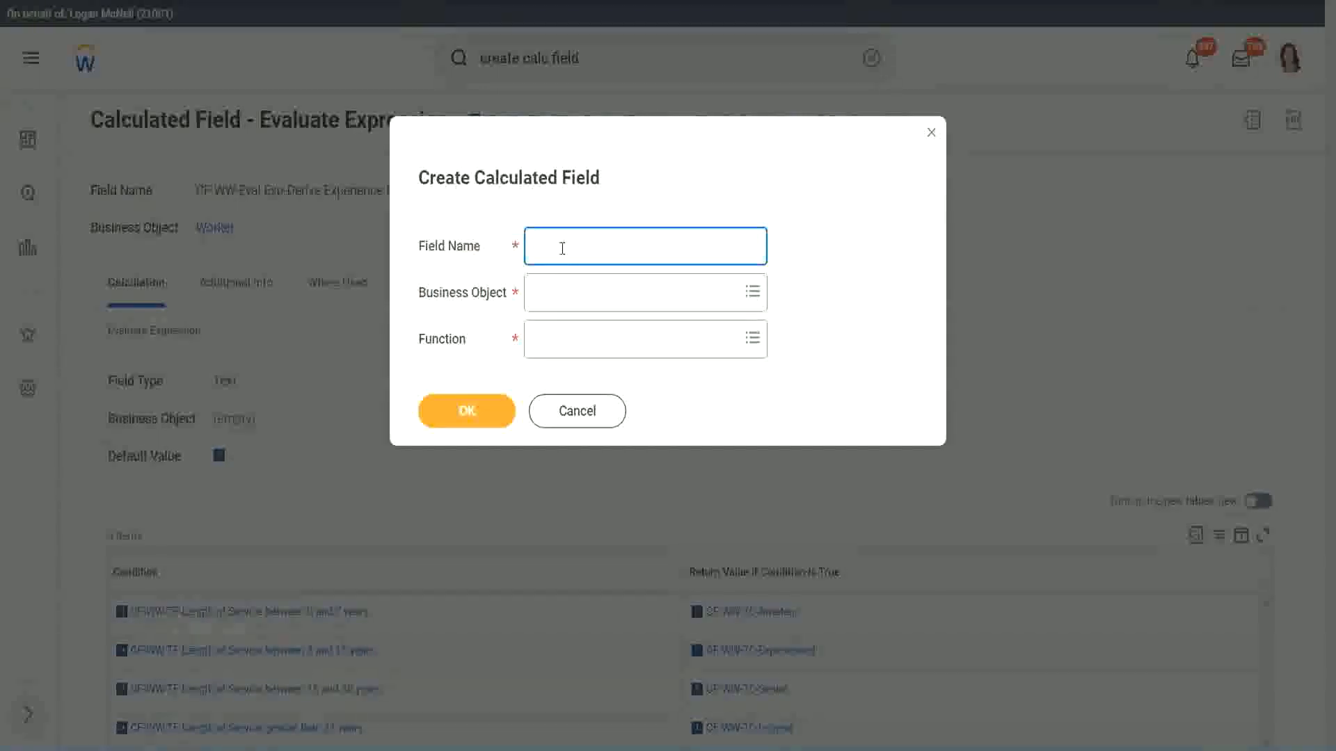
Name the new calculated field "CF-WW-LRB-Identify Experience Bands from years of Service"
text(CF-WW-LRB-Identify Exe)
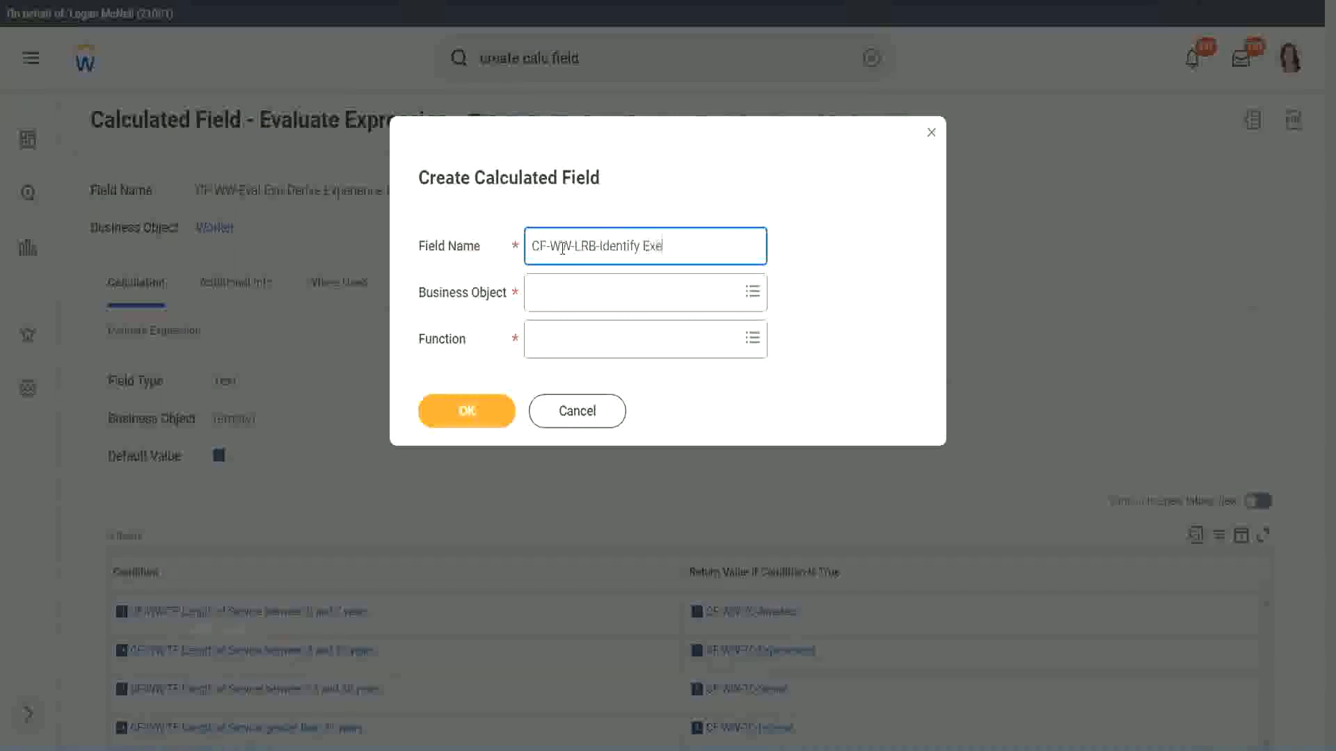
key(BackSpace)
text(periende)
key(BackSpace)
key(BackSpace)
text(ce Bands from)
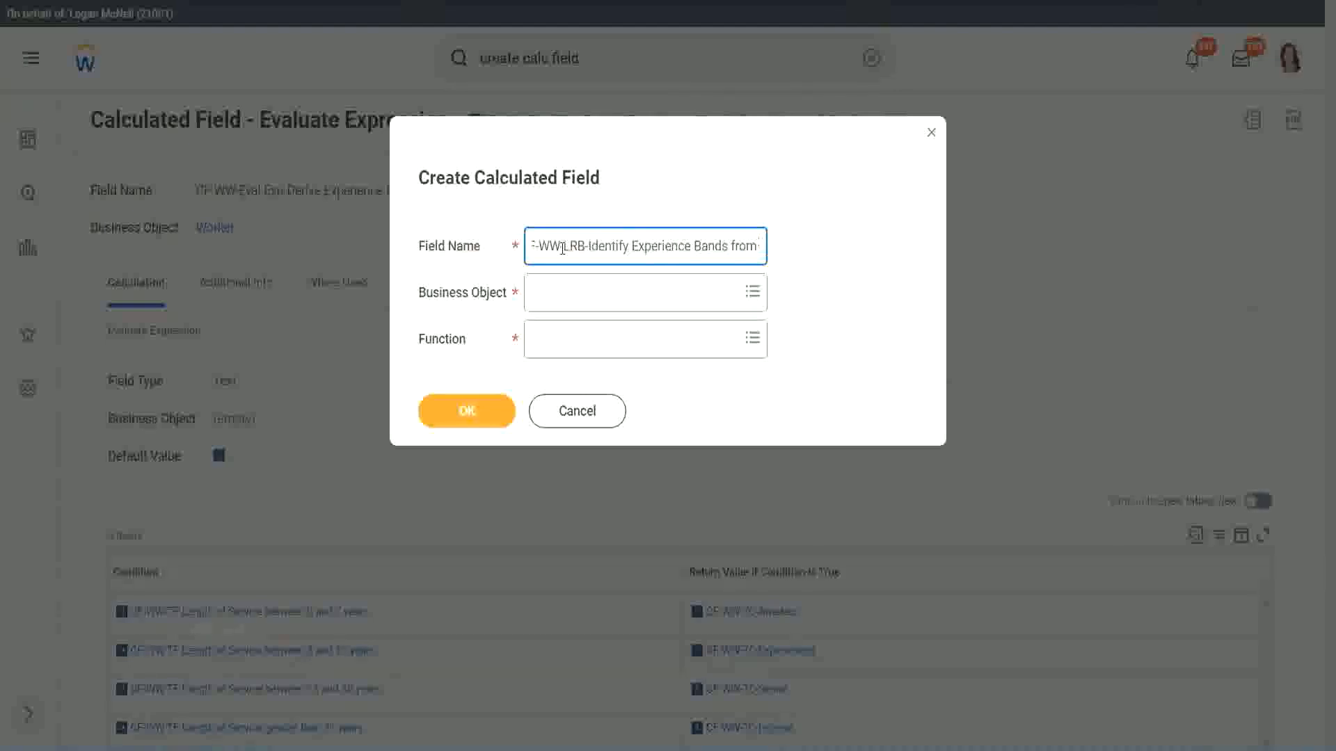
text( years of Service)
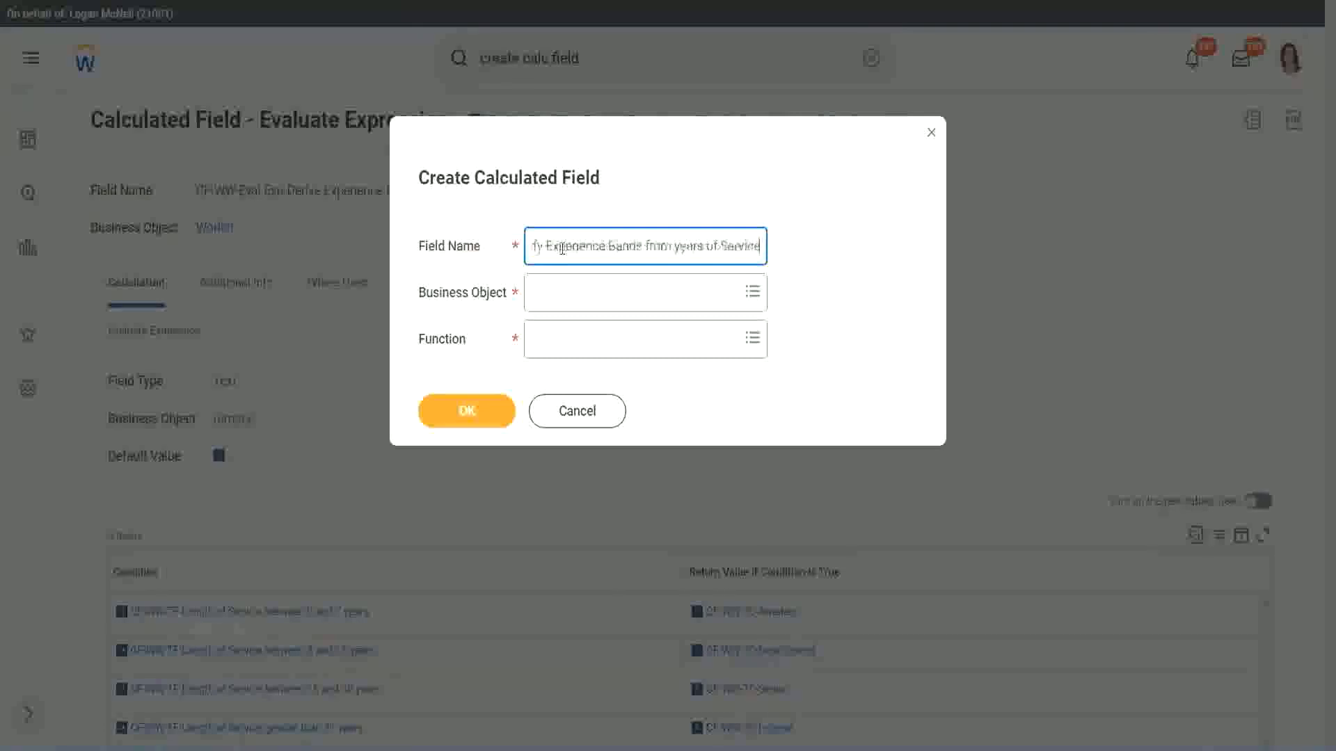
Set the business object to Worker and the function to Lookup Range Band, and confirm the calculated field's creation settings
key(Tab)
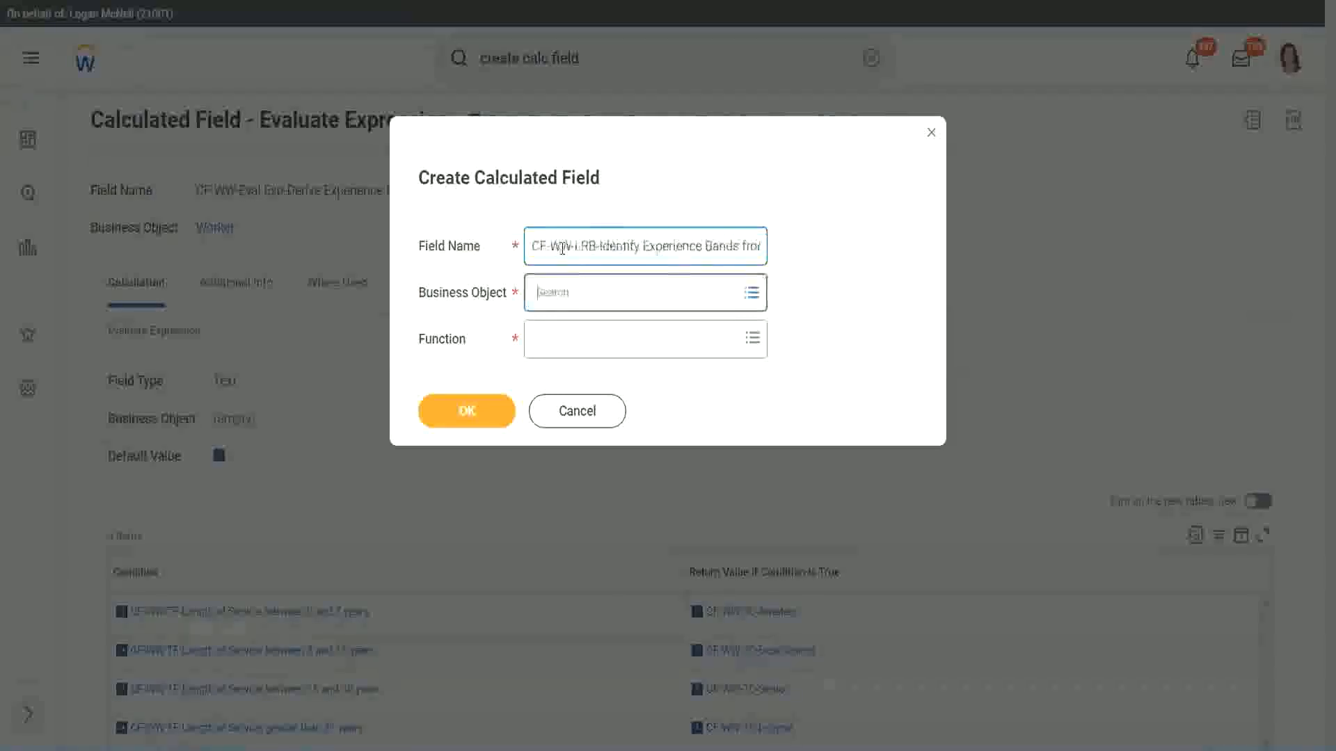
text(wor)
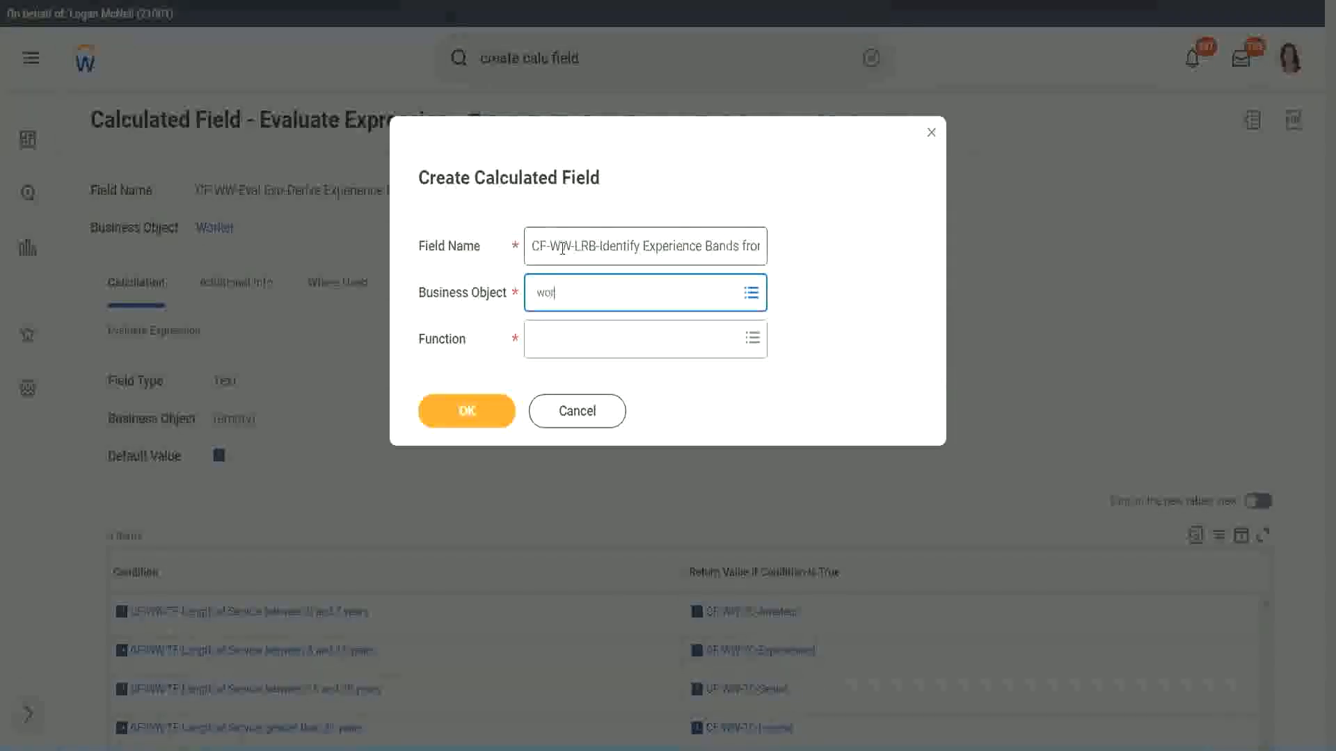
text(ker)
key(Return)
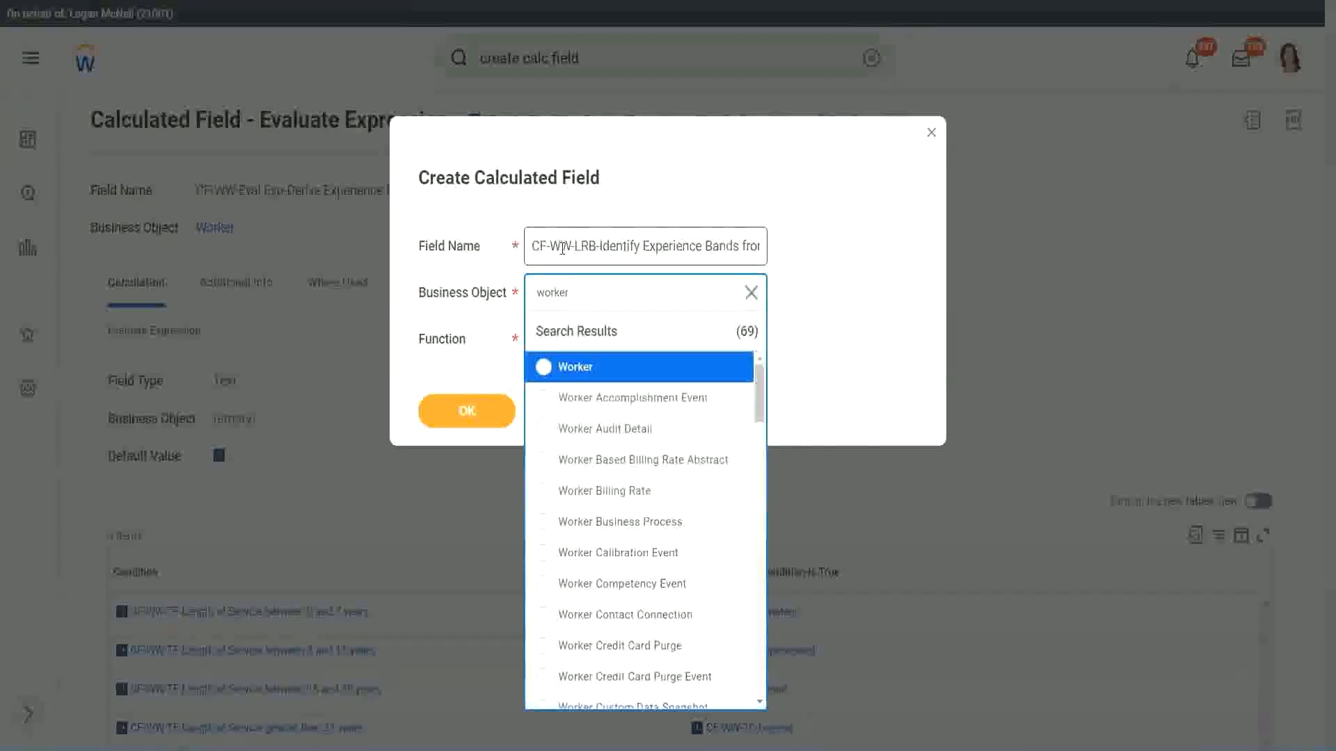
key(Return)
key(Tab)
text(wh)
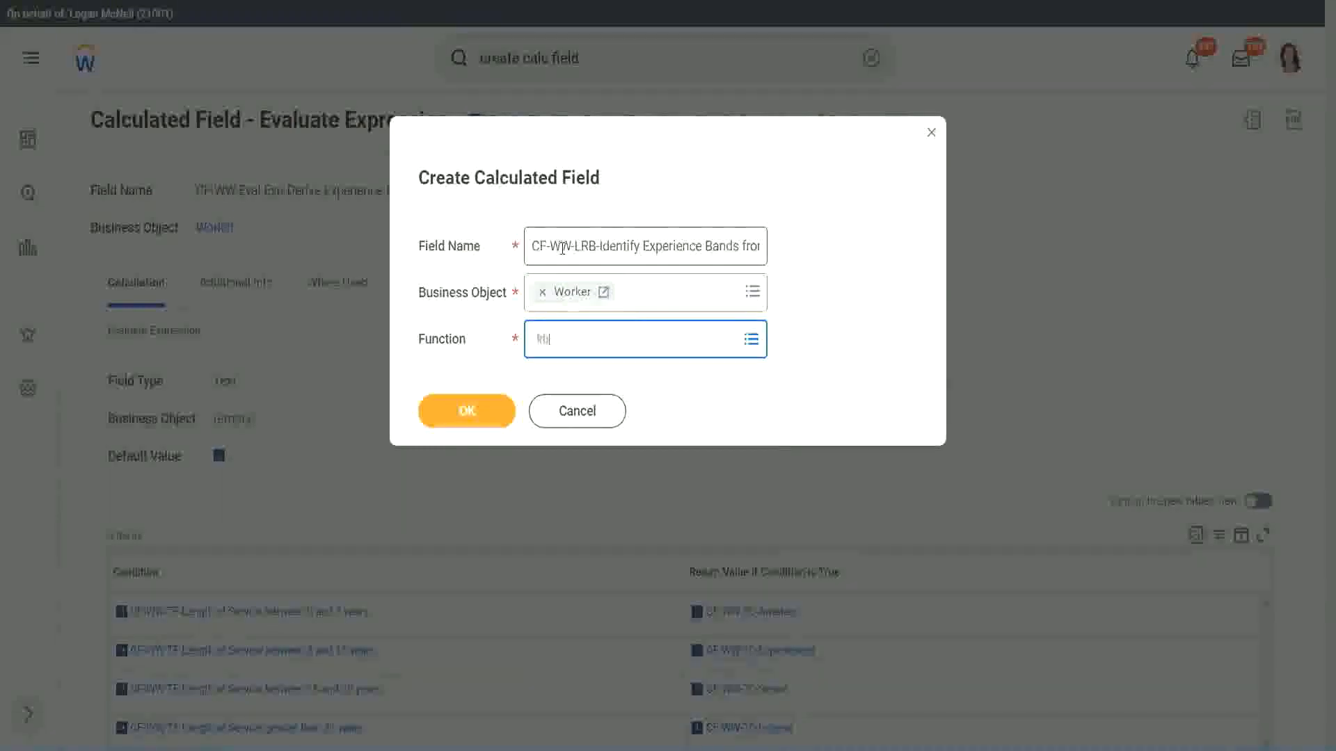
key(Return)
click(674, 411)
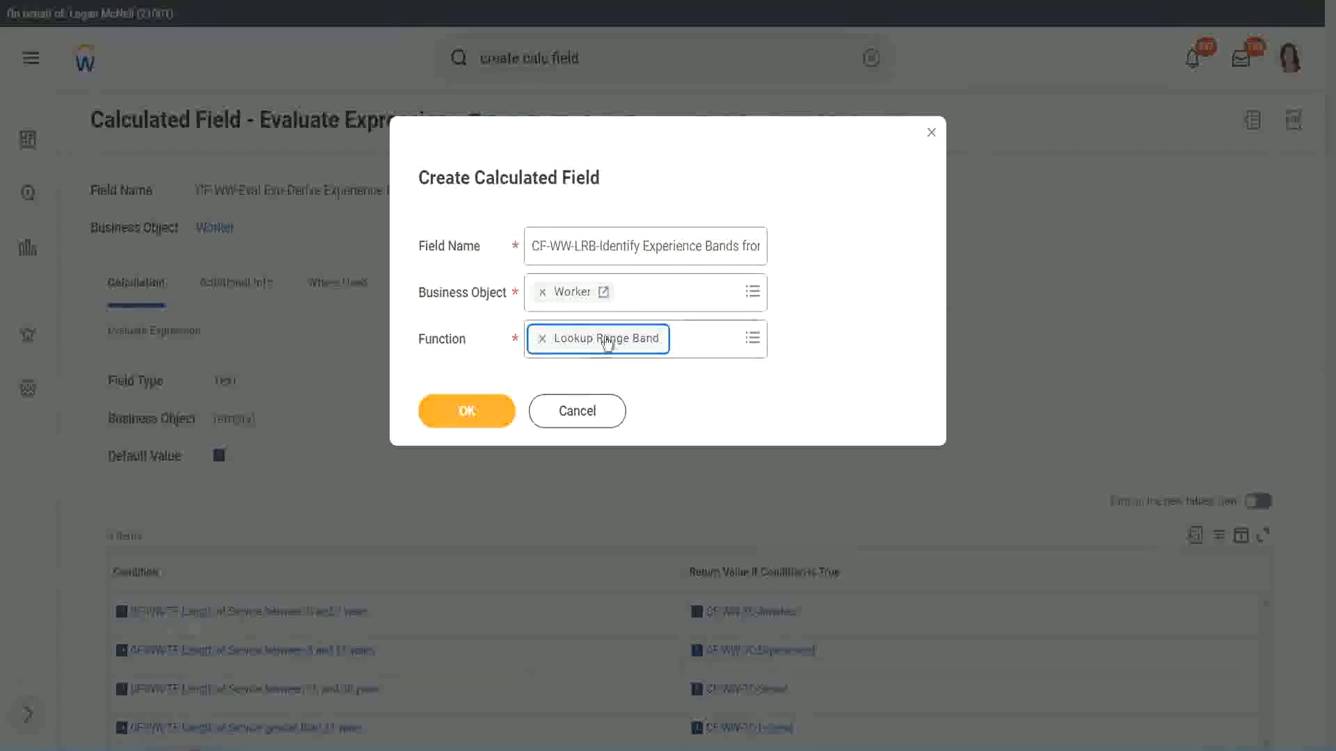
click(478, 413)
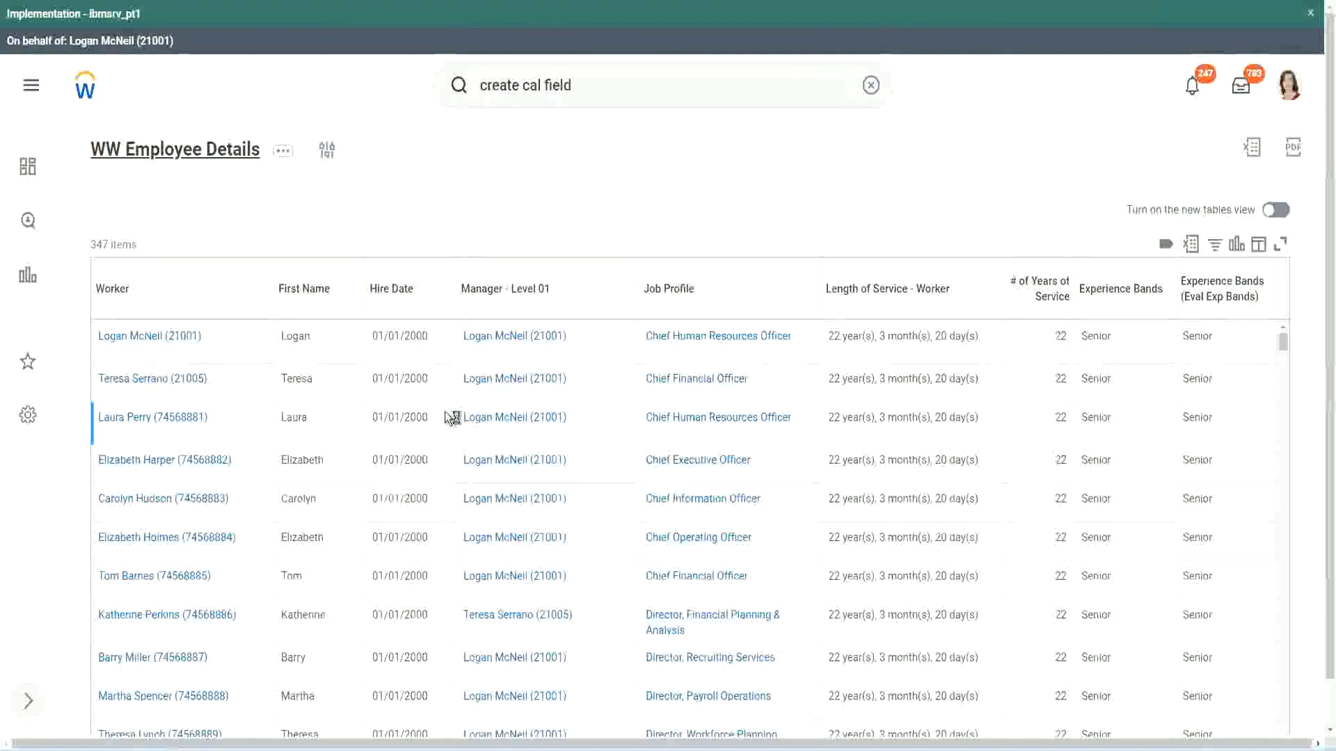
Copy the years-of-service field name from the WW Employee Details report and set "CF-WW-Convert Text To Number-Number of Years from Length of Service" as Source Field
scroll(445, 452, down, 5)
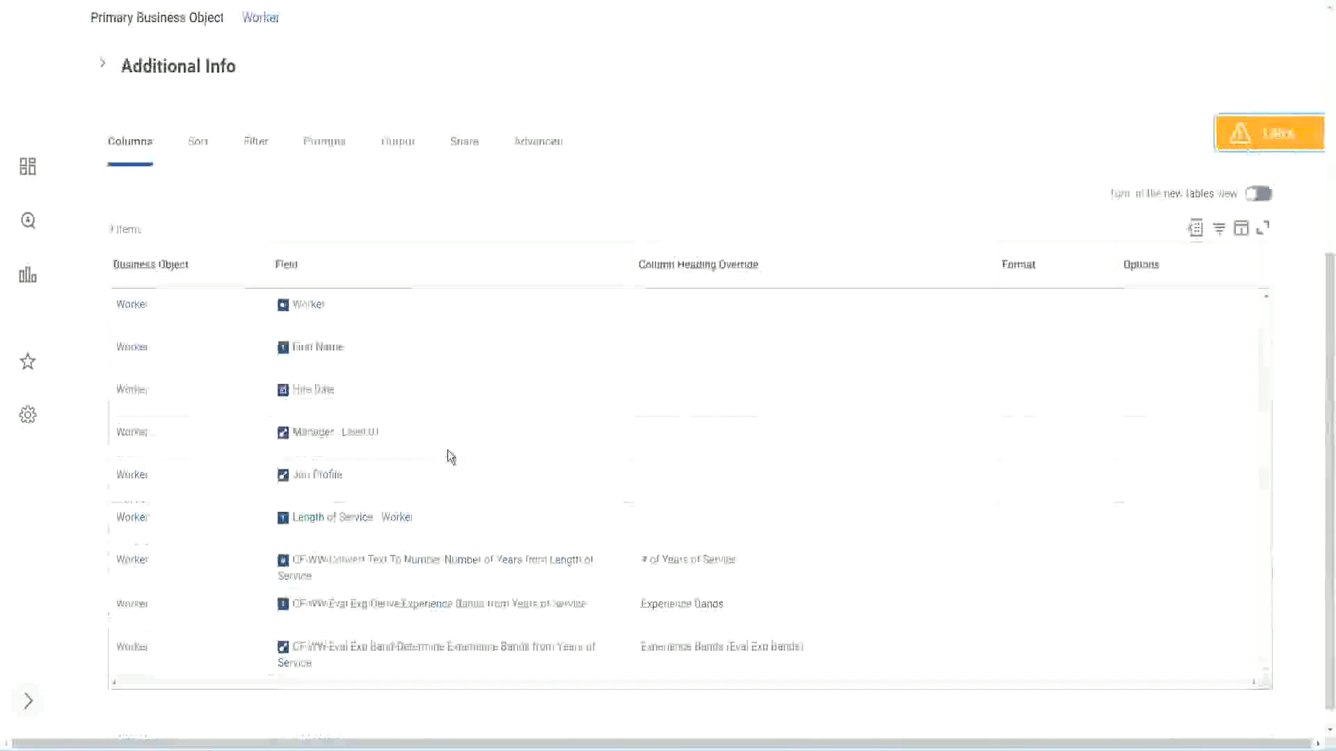
right_click(422, 545)
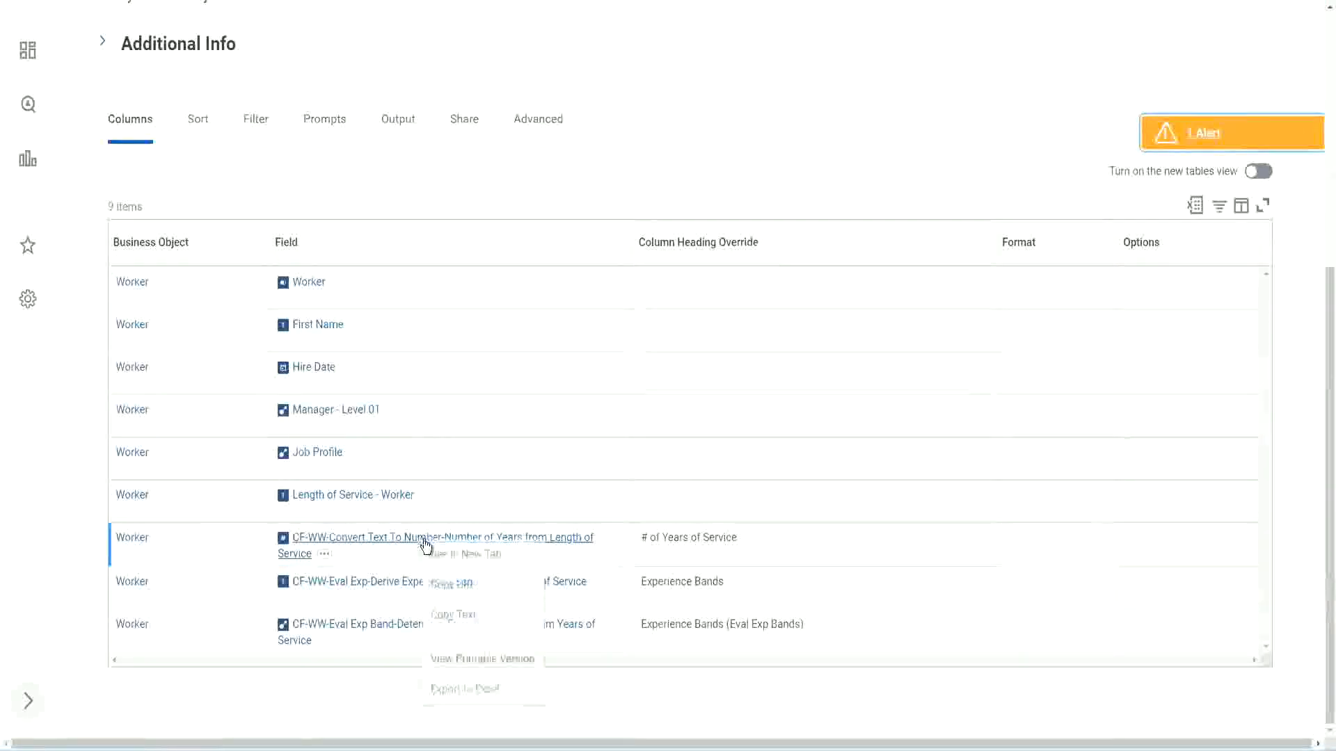
click(459, 619)
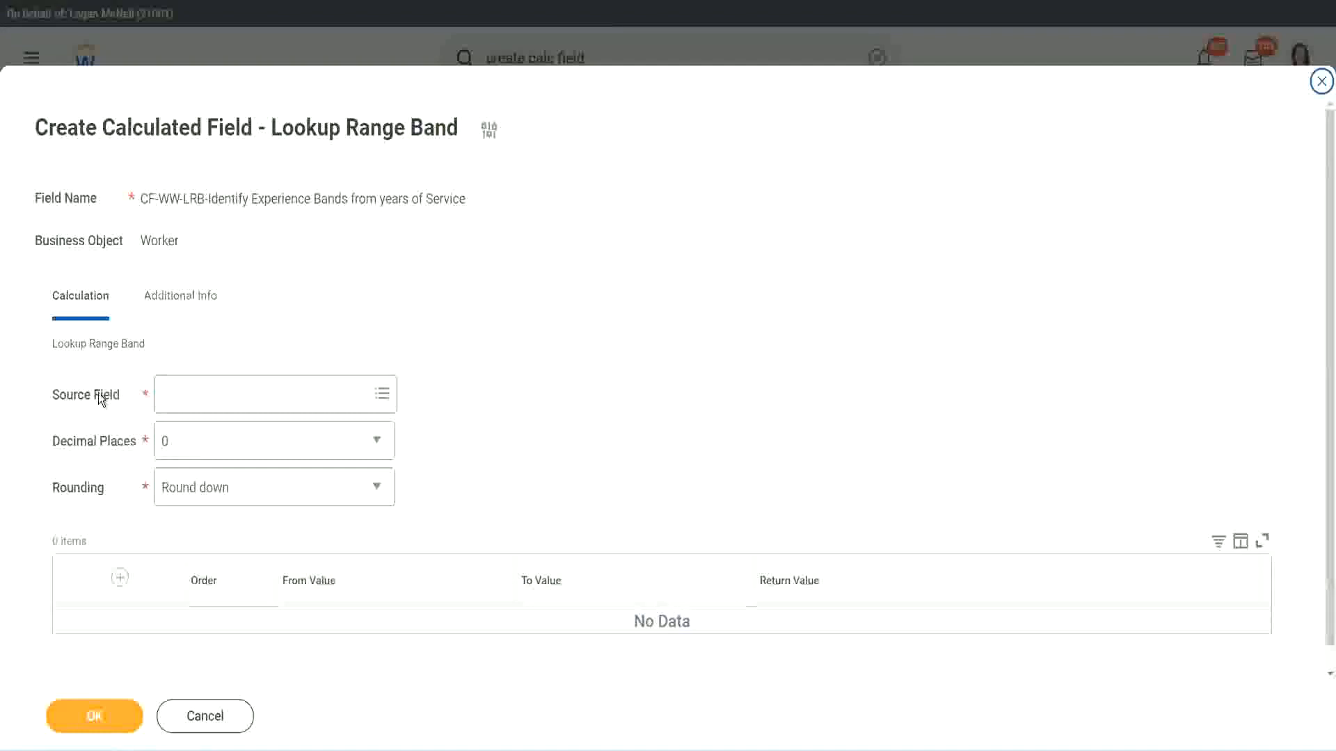
click(207, 393)
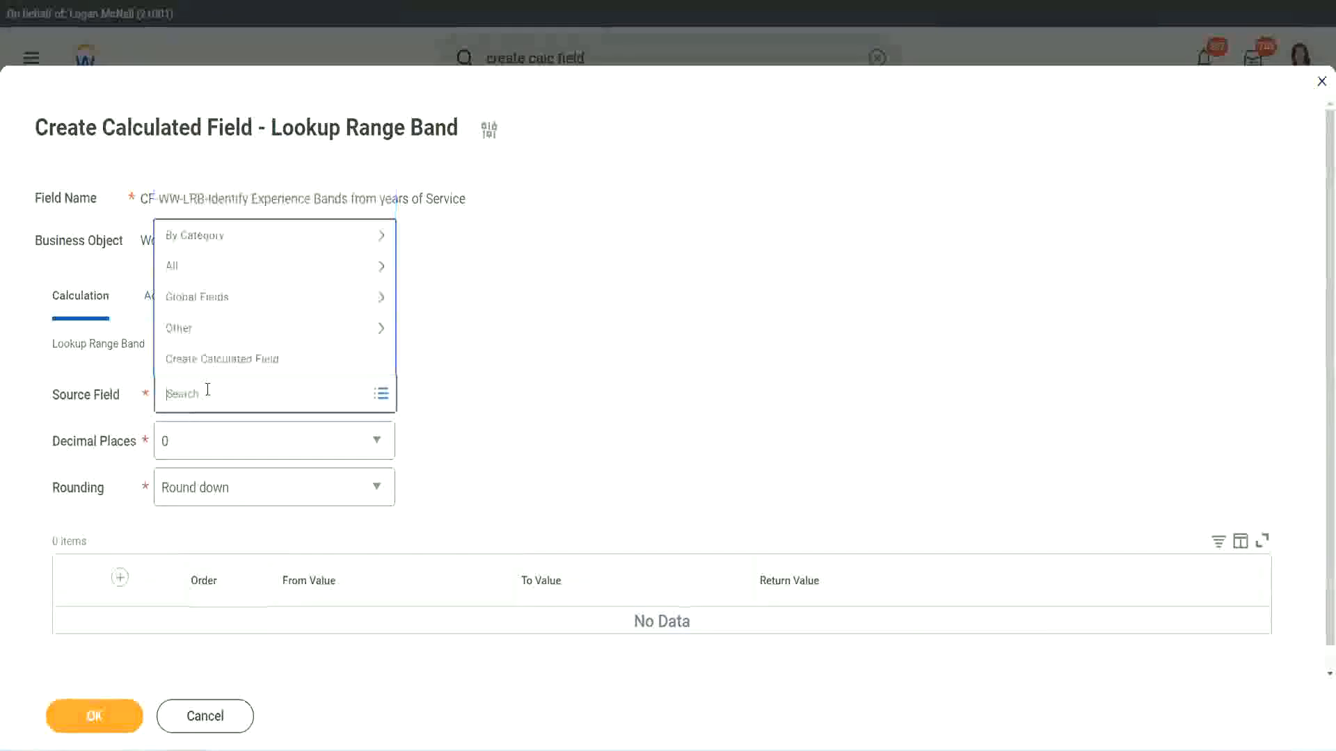
key(Return)
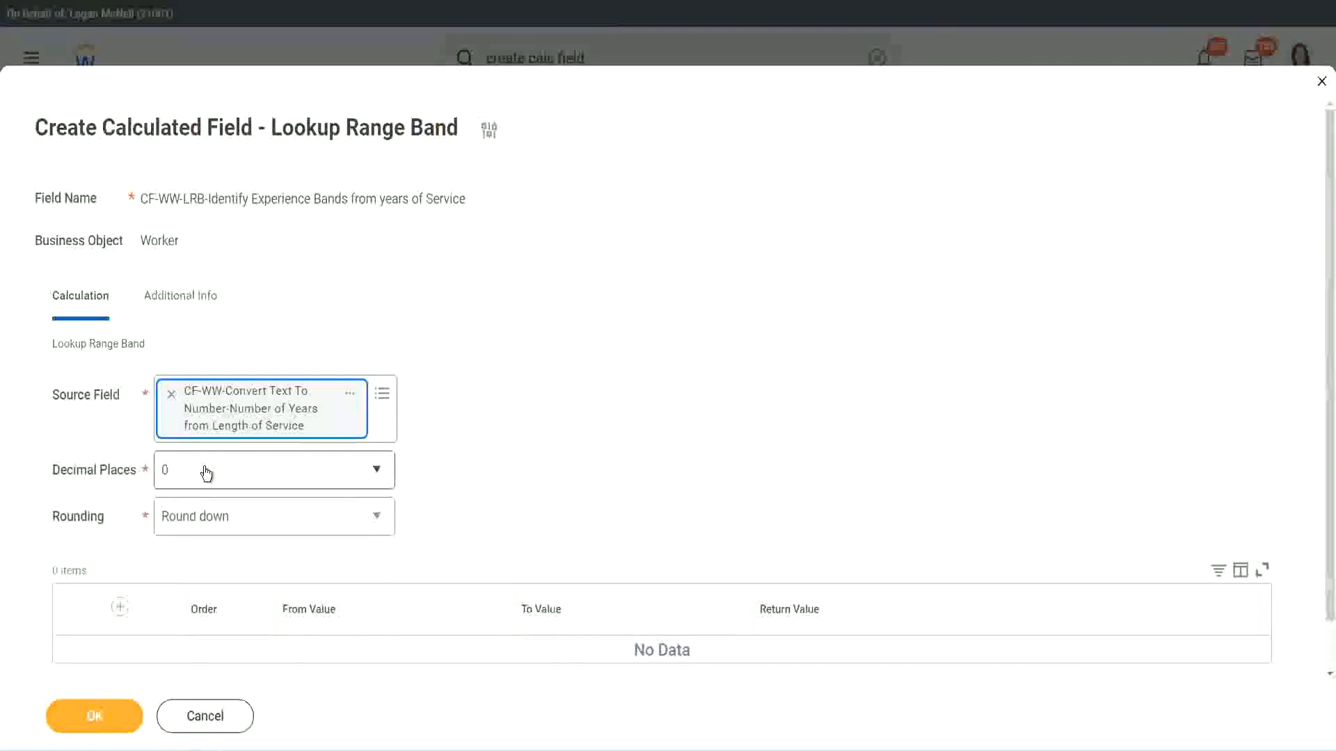
Keep the decimal places at 0 and set the rounding to Round
click(261, 477)
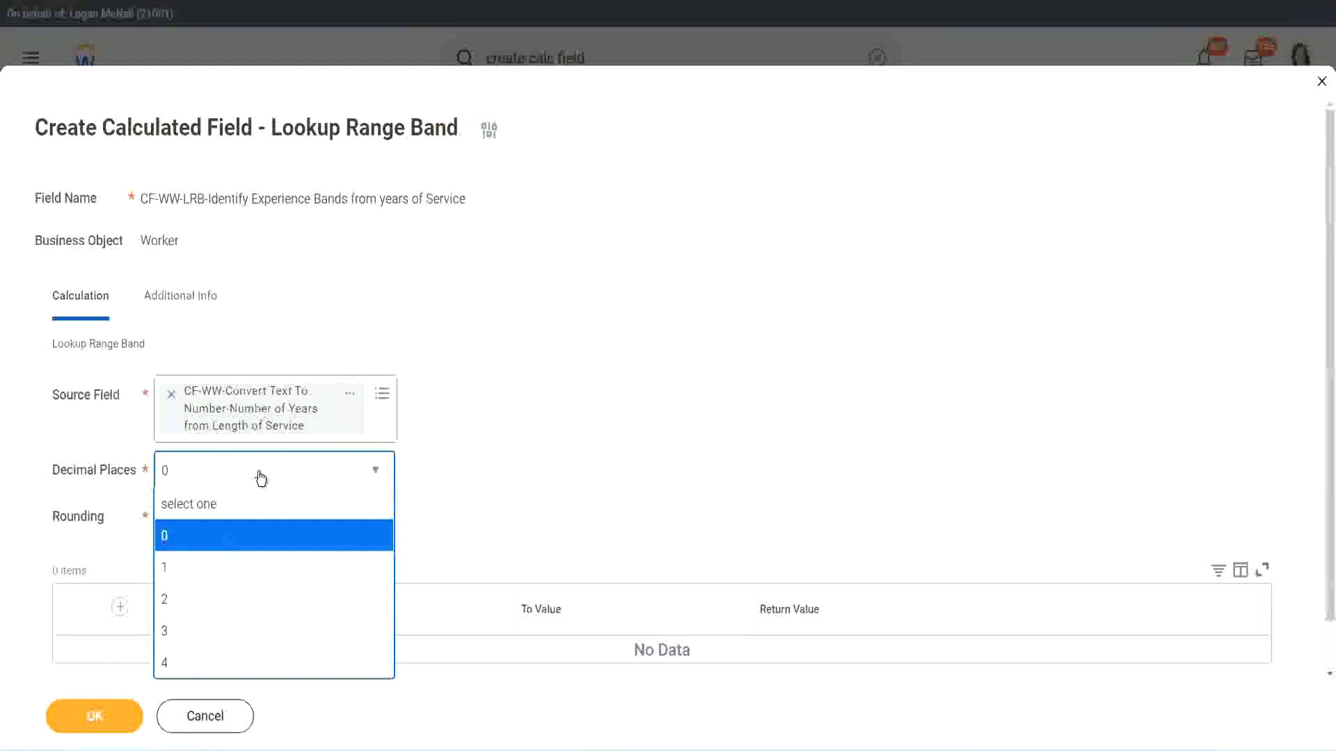
click(521, 458)
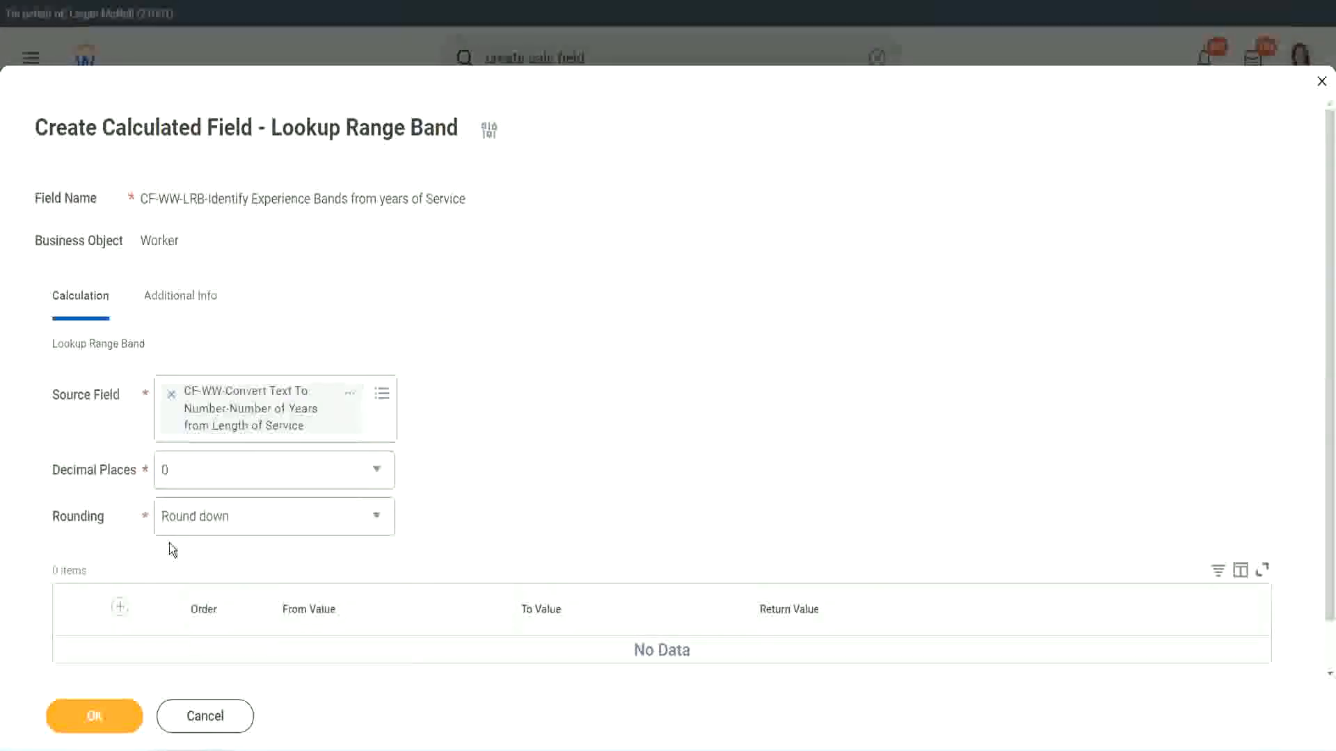
click(214, 522)
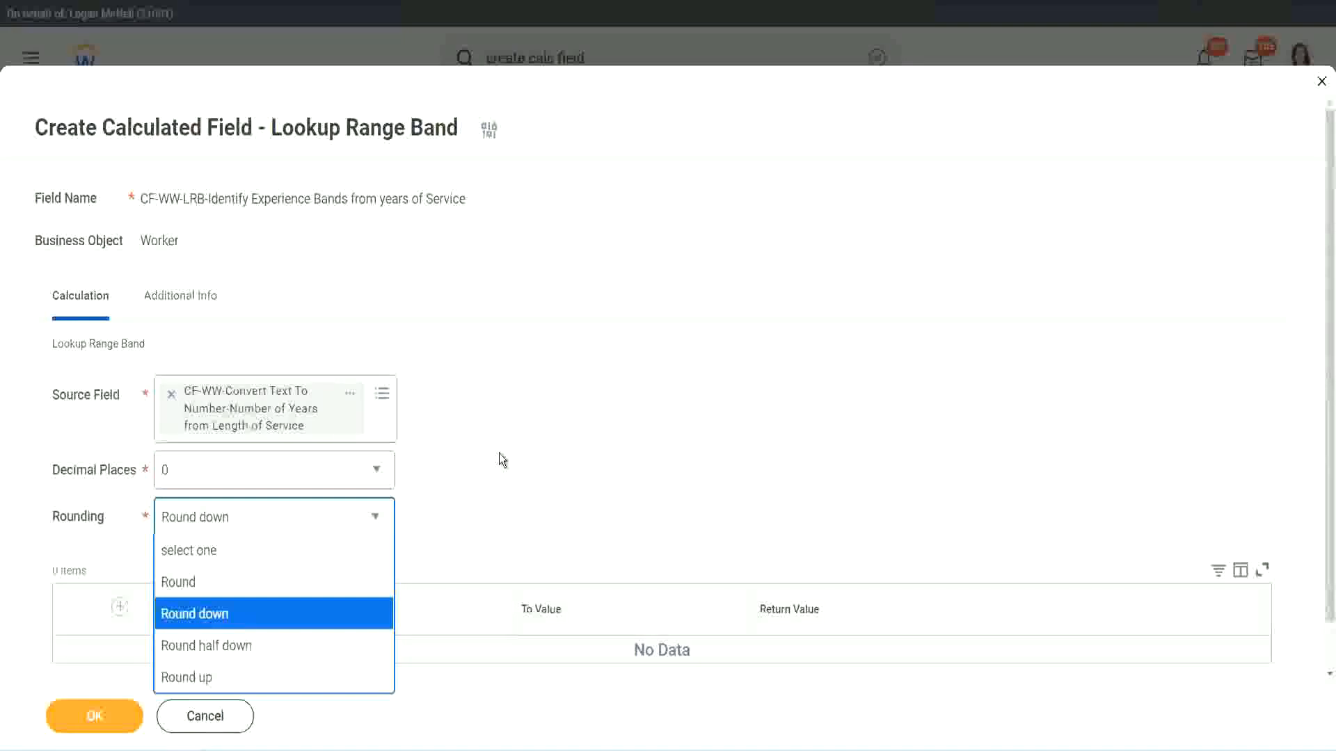
click(469, 512)
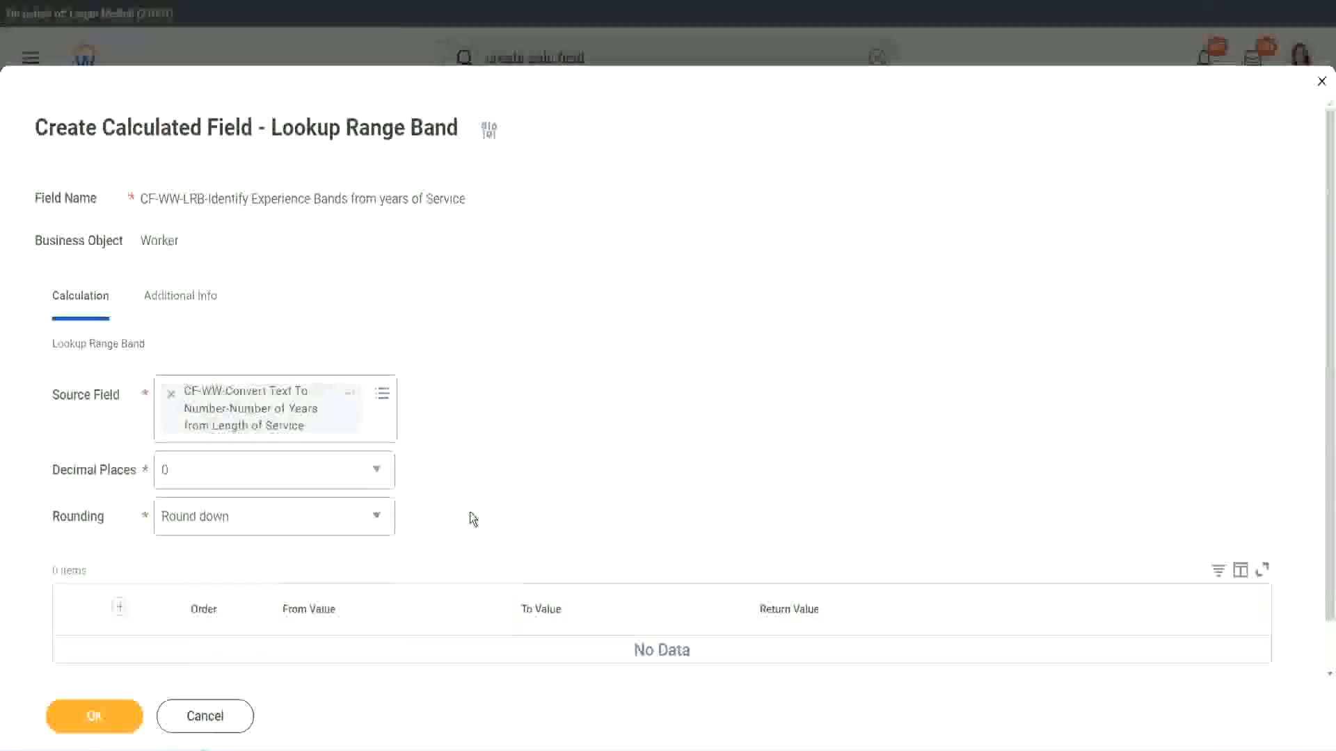
click(230, 525)
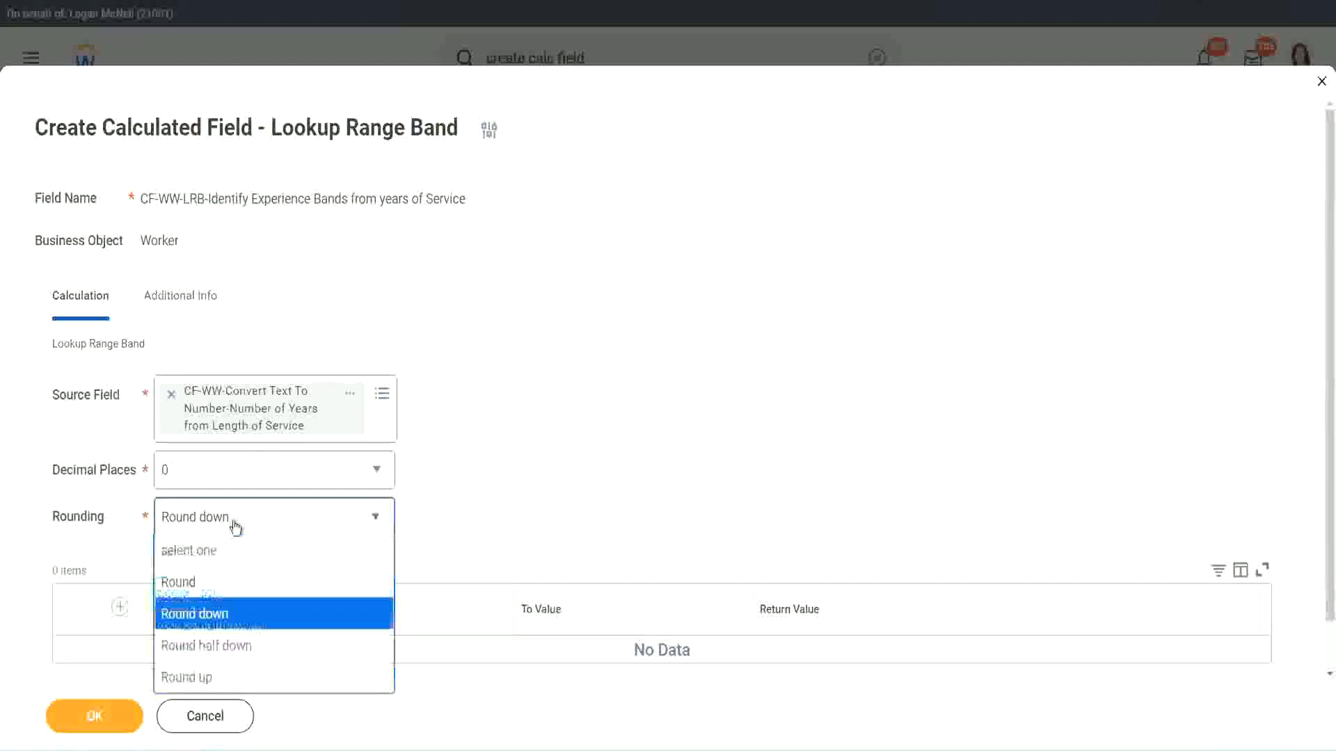
click(221, 585)
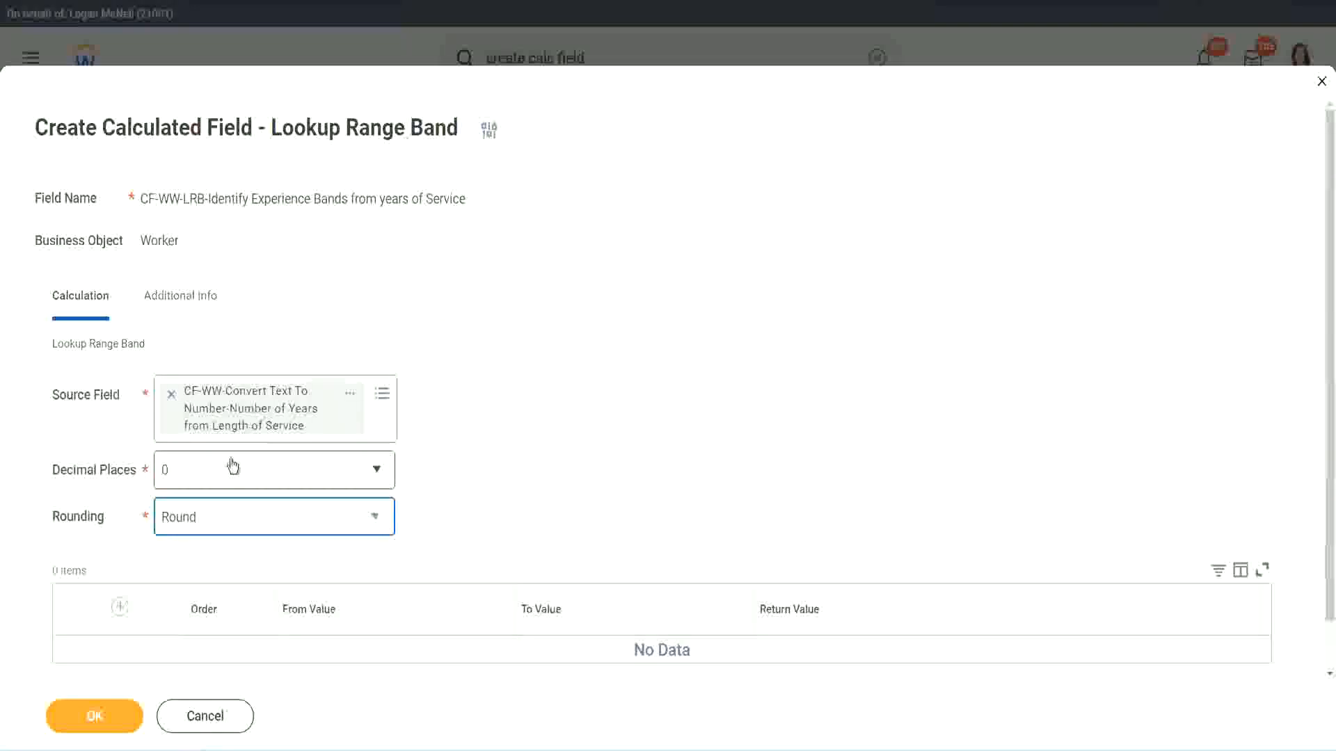
Add a first range row from 0 to 7 with the return value "Amateur"
click(122, 610)
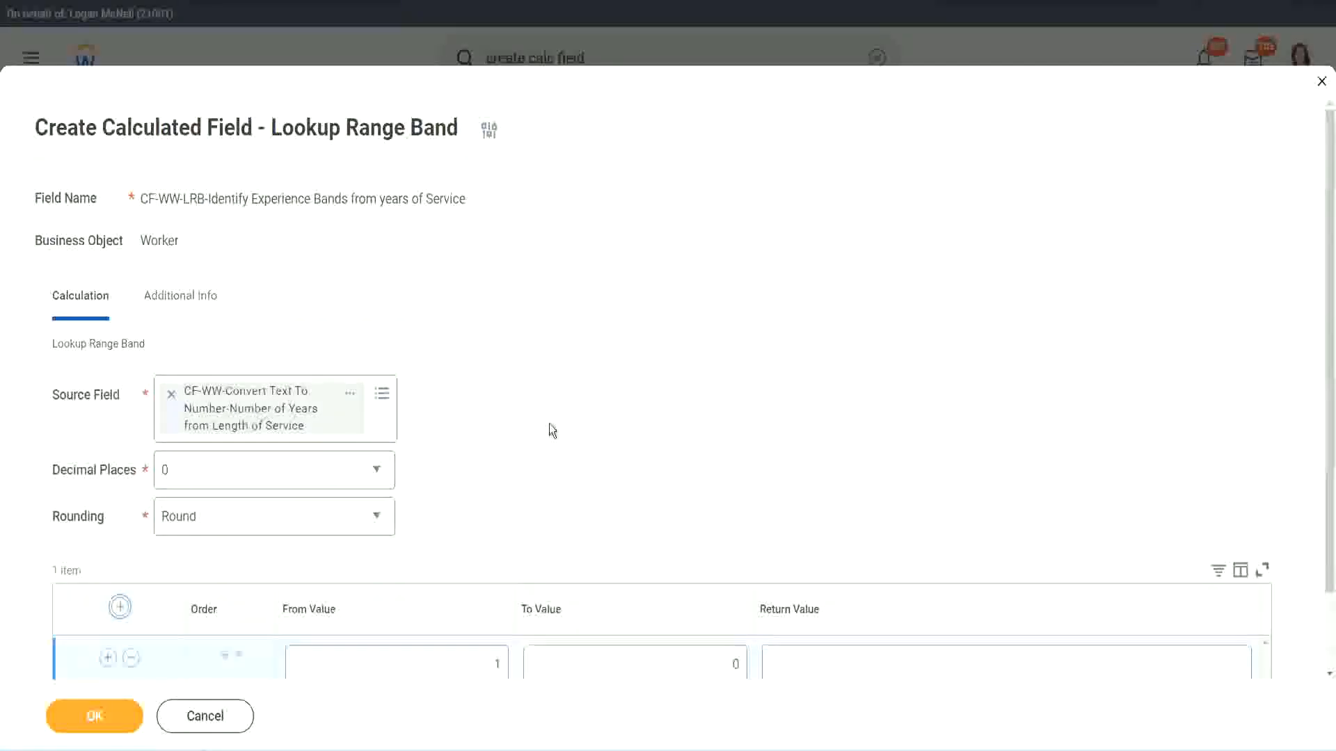
scroll(553, 426, down, 1)
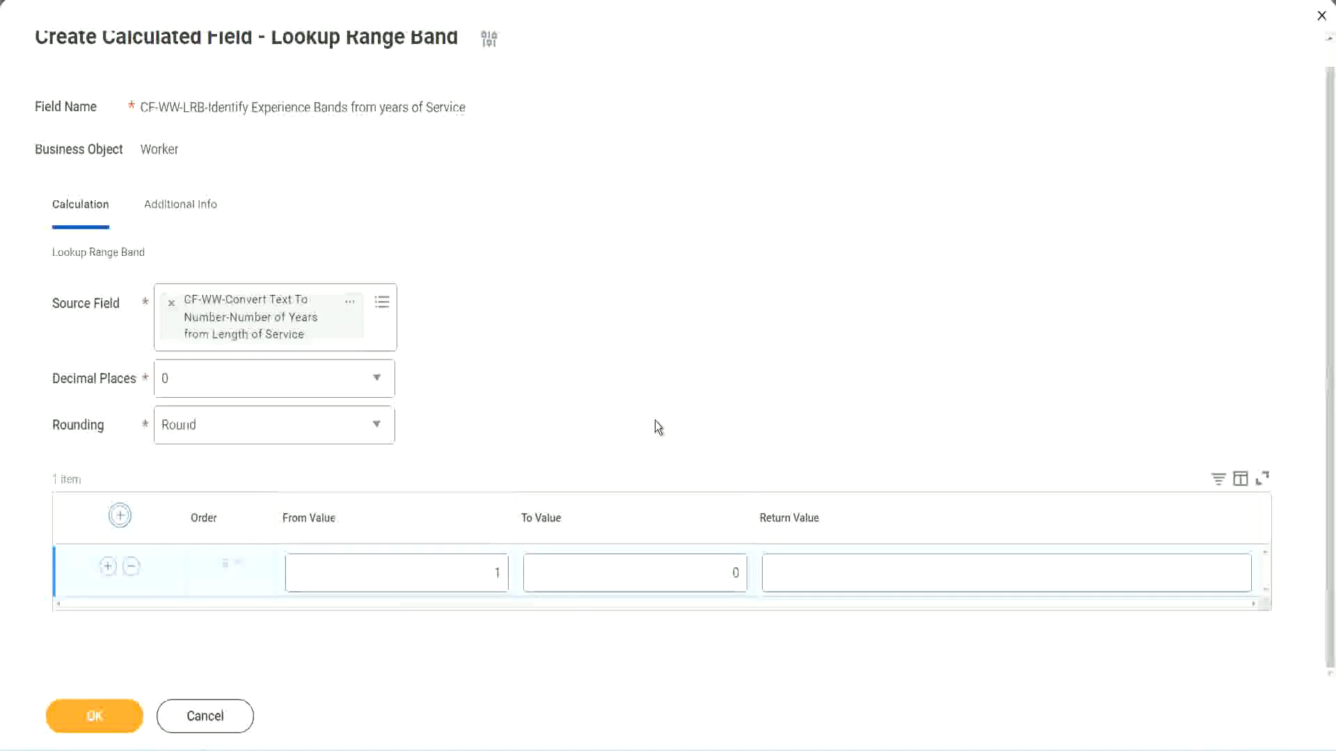
double_click(489, 578)
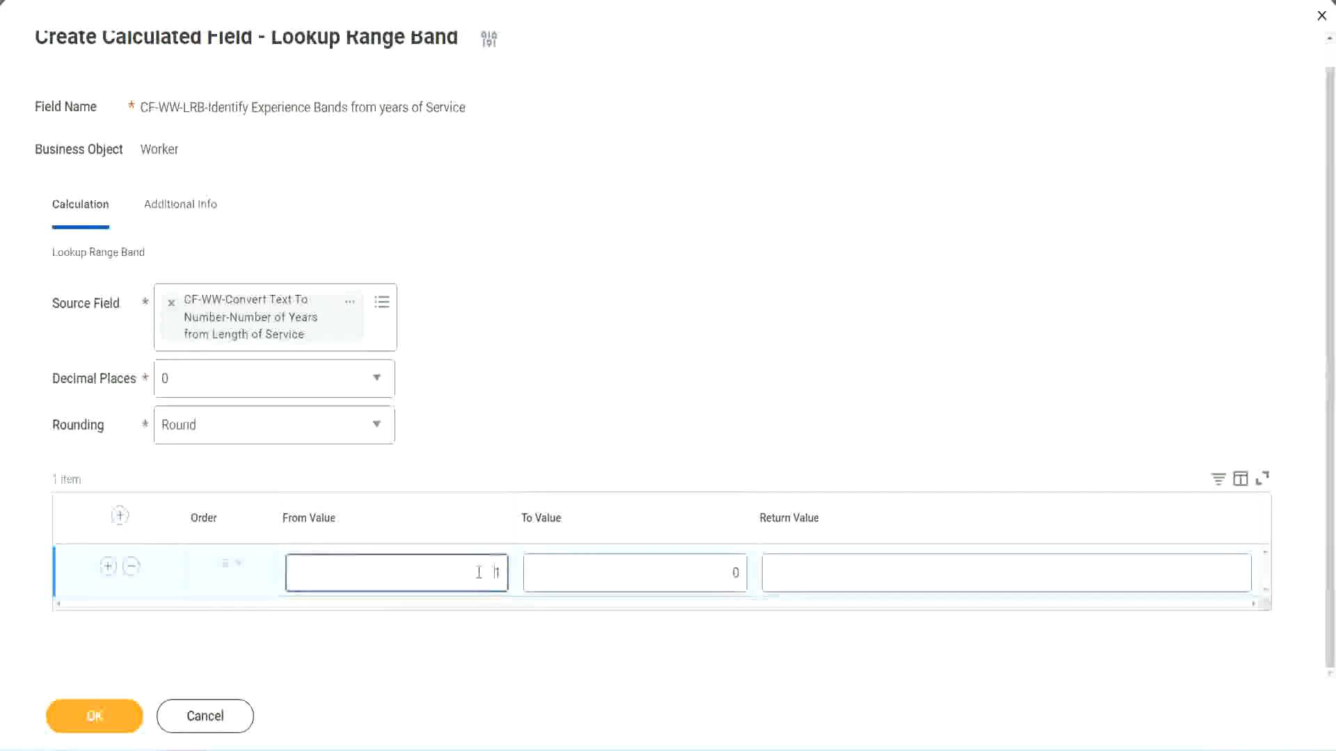
text(0)
key(Tab)
text(7)
key(Tab)
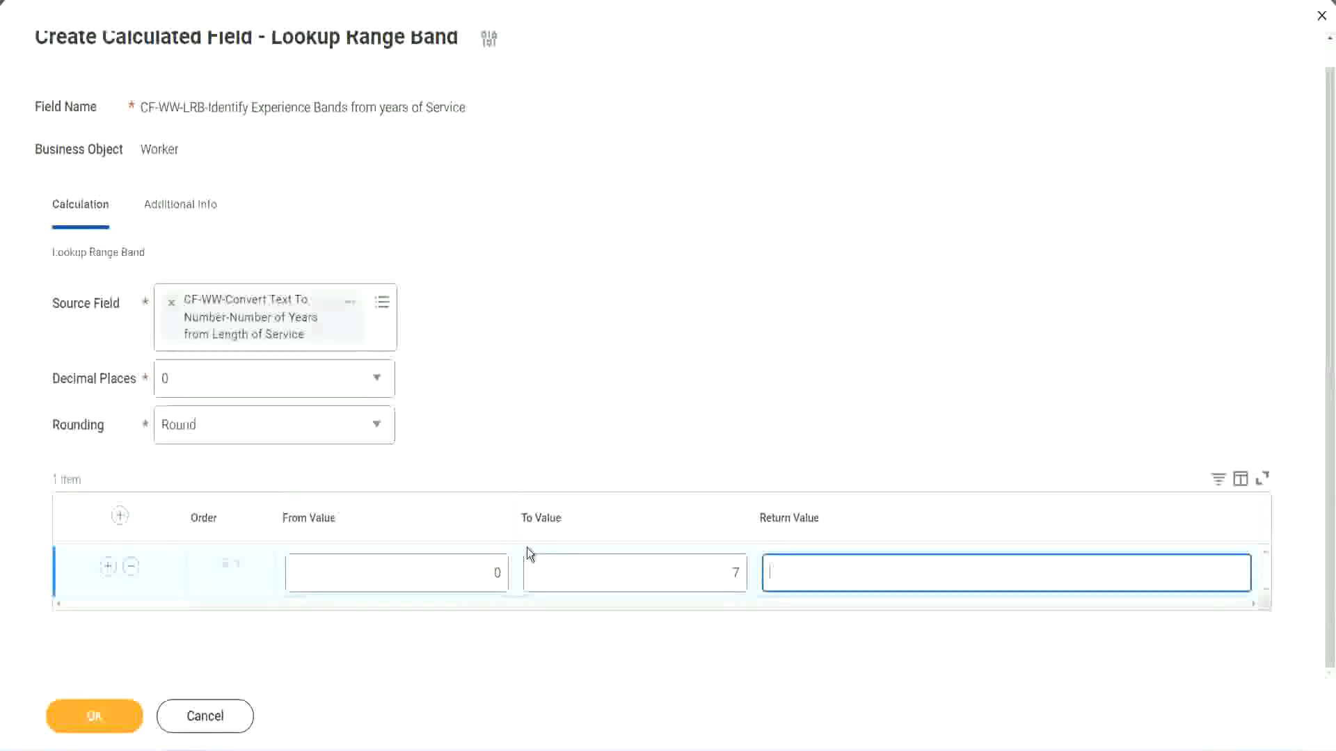
text(Amateur)
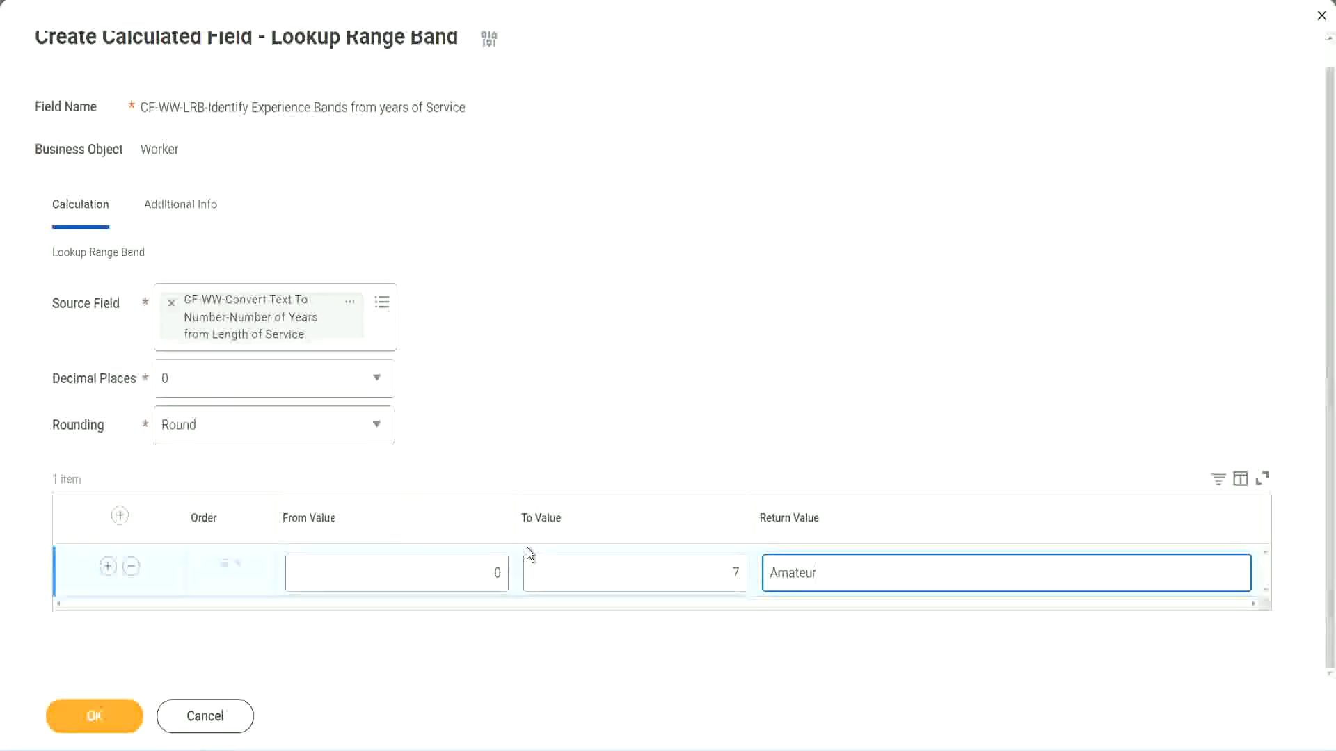
click(464, 584)
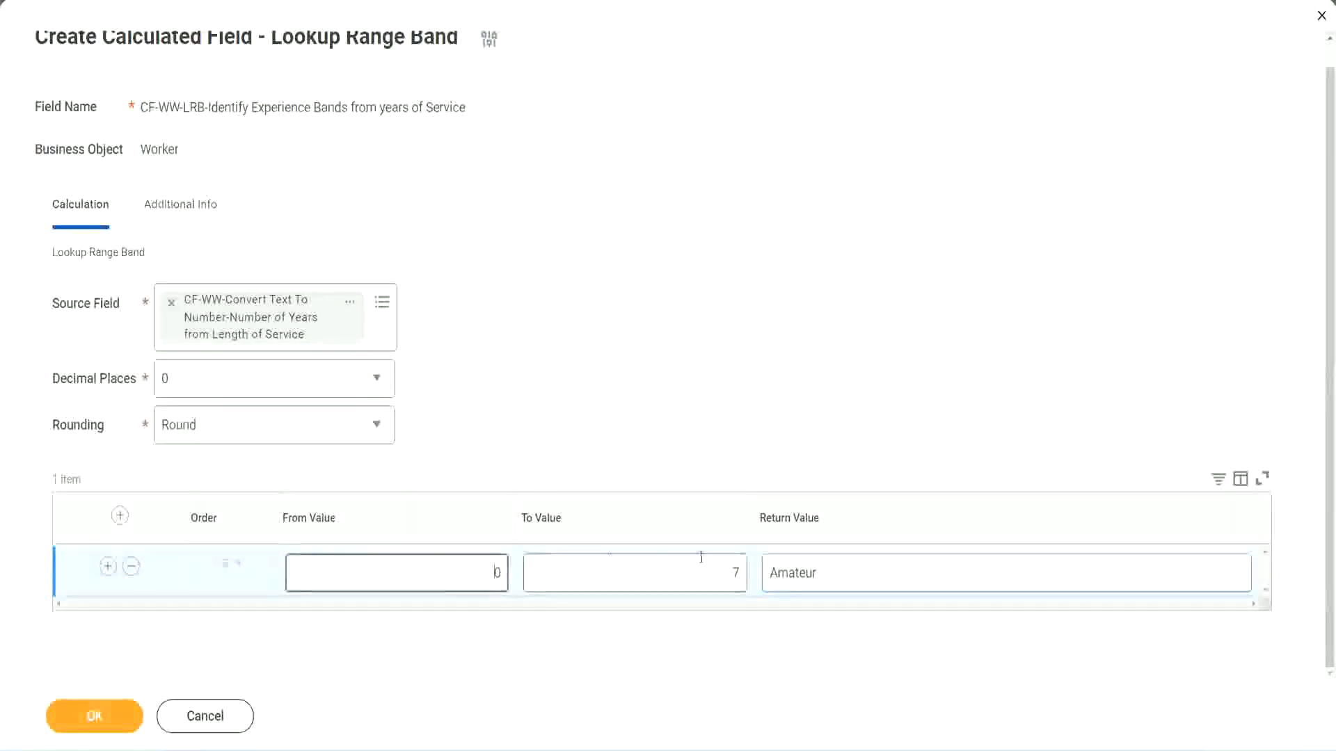
click(719, 563)
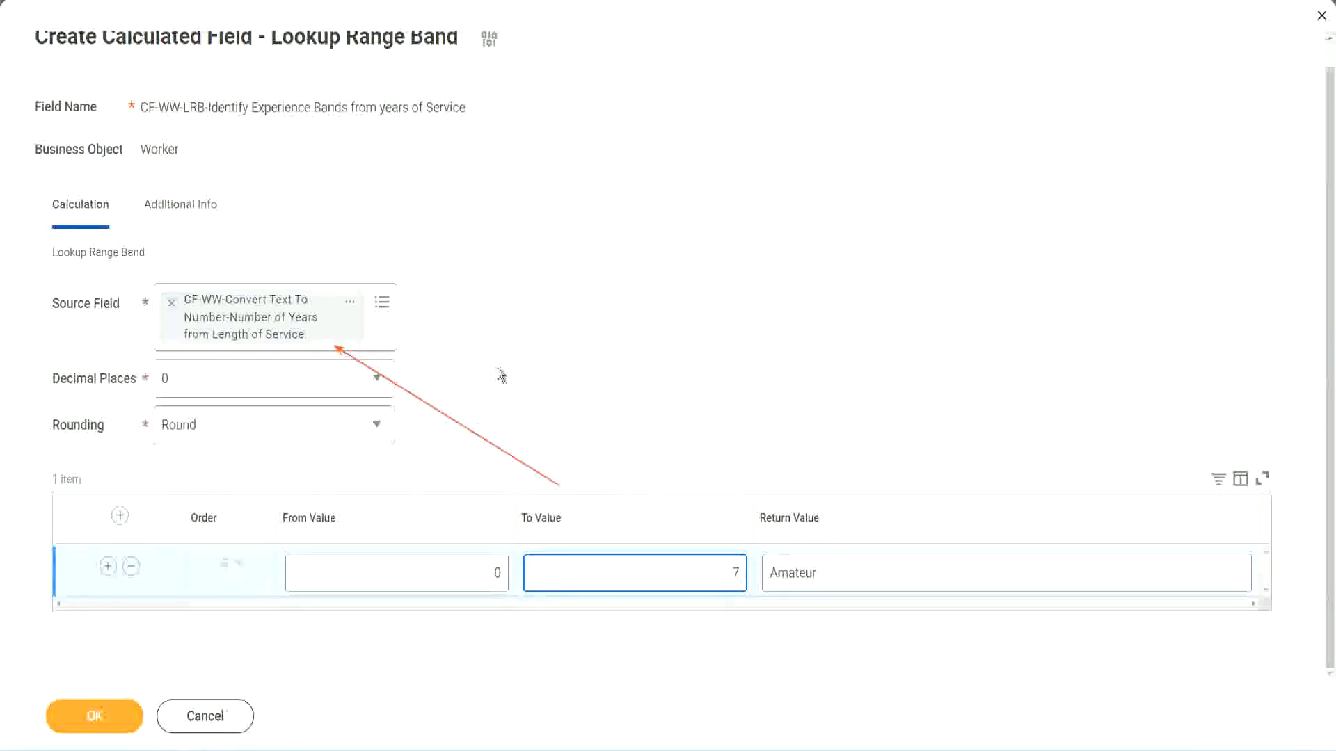
Add a second range row from 8 to 15 with the return value "Experienced"
click(108, 567)
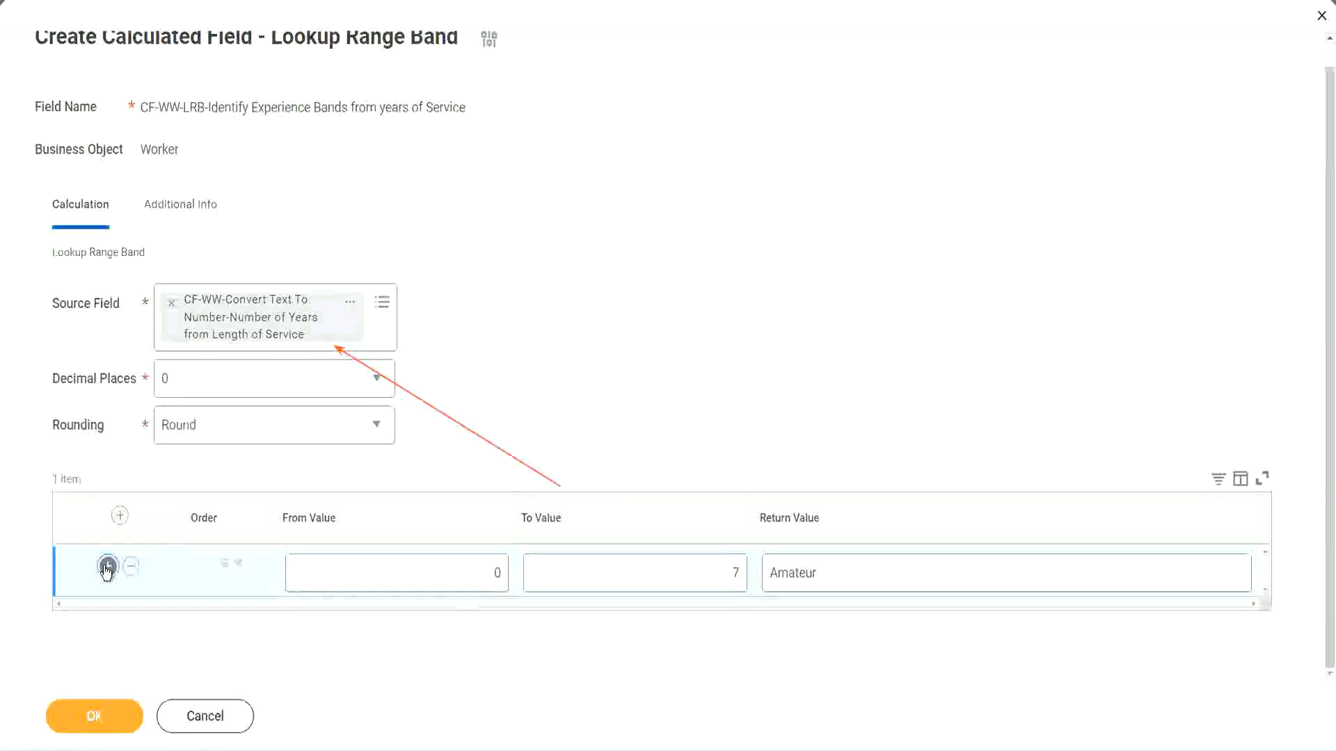
double_click(504, 625)
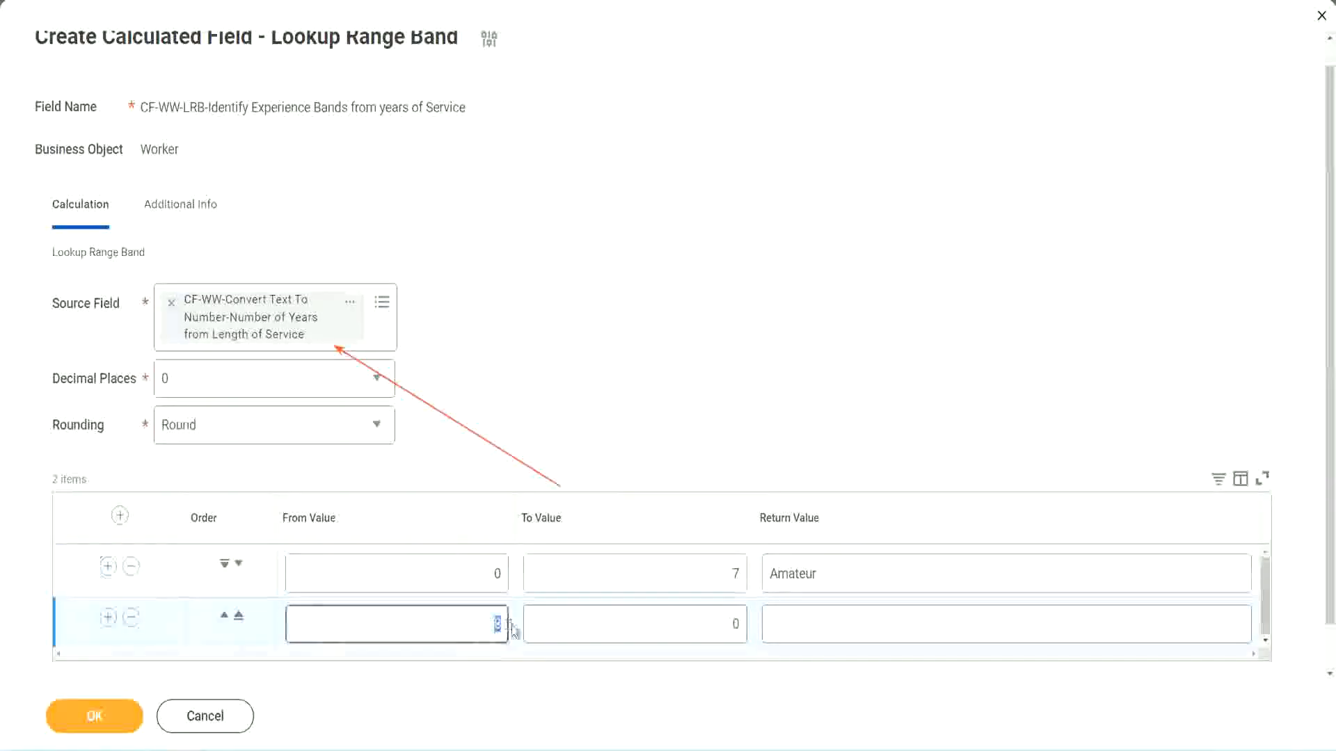
click(480, 575)
click(726, 578)
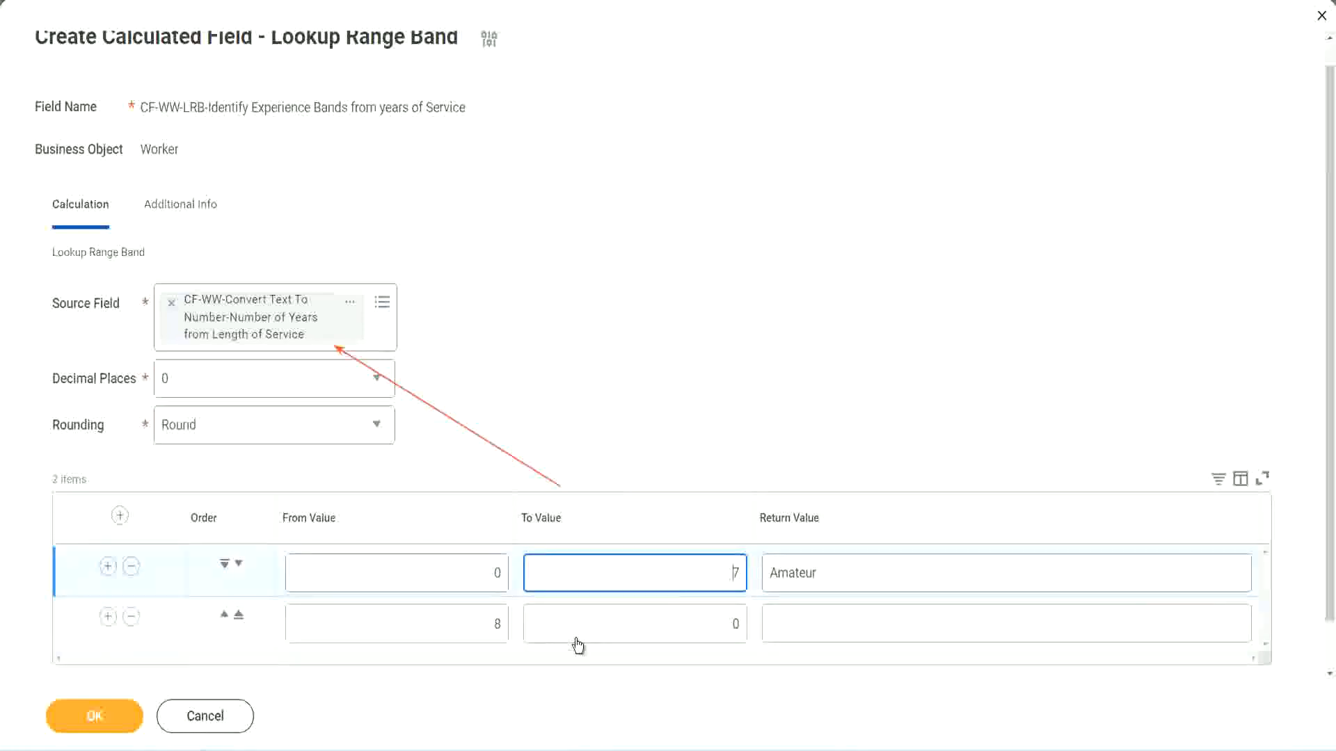
double_click(473, 625)
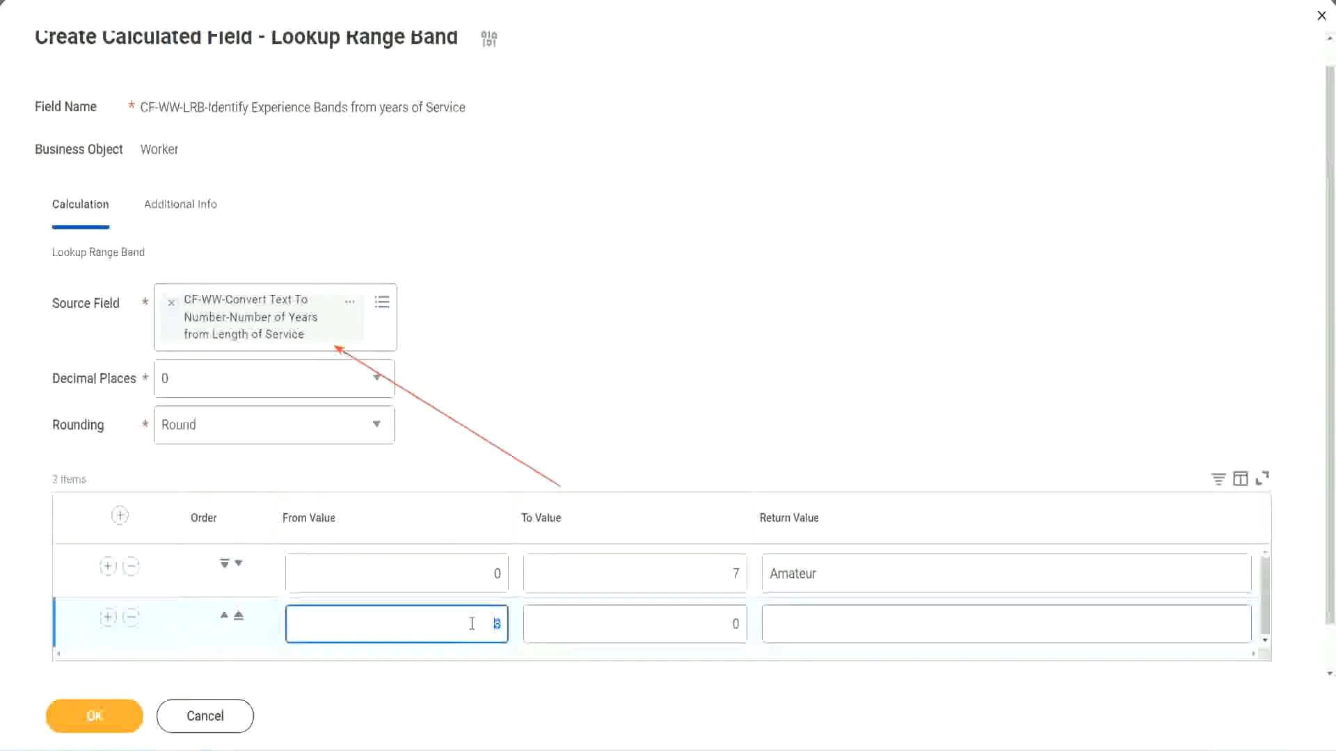
click(727, 624)
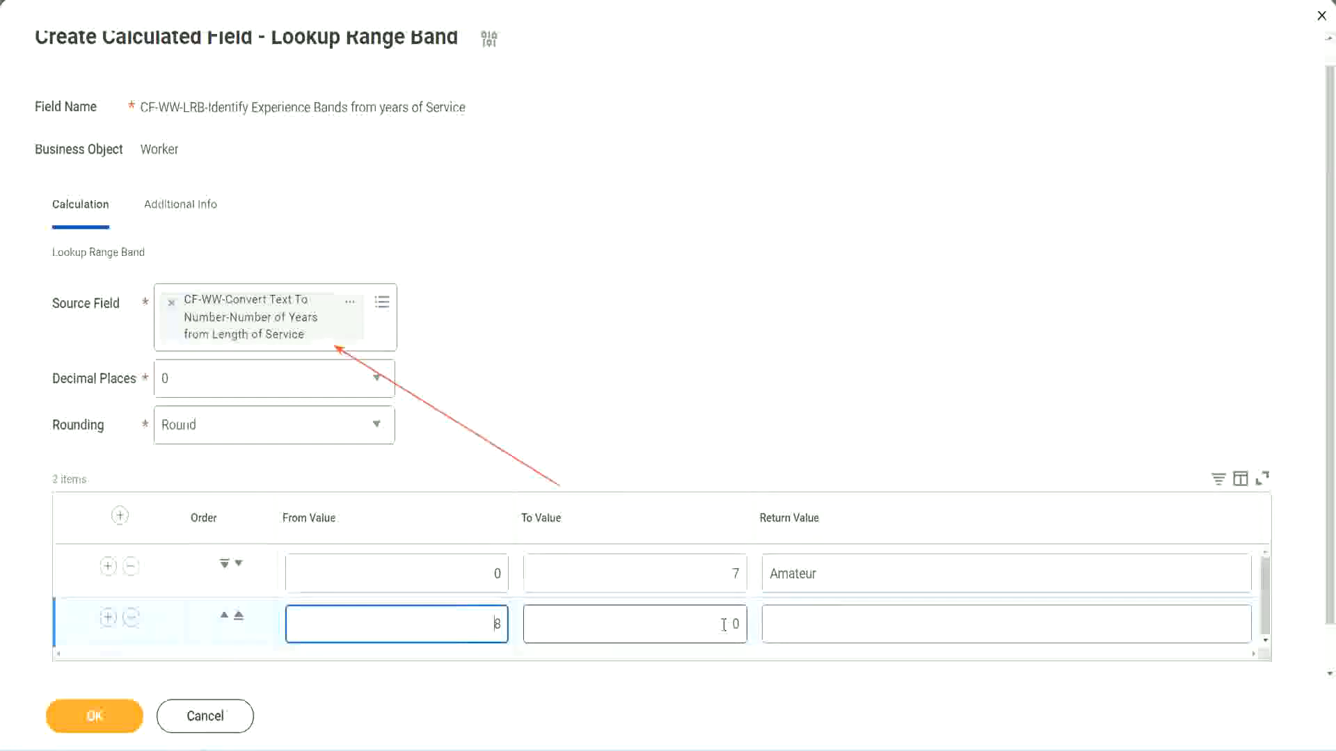
click(723, 624)
key(Delete)
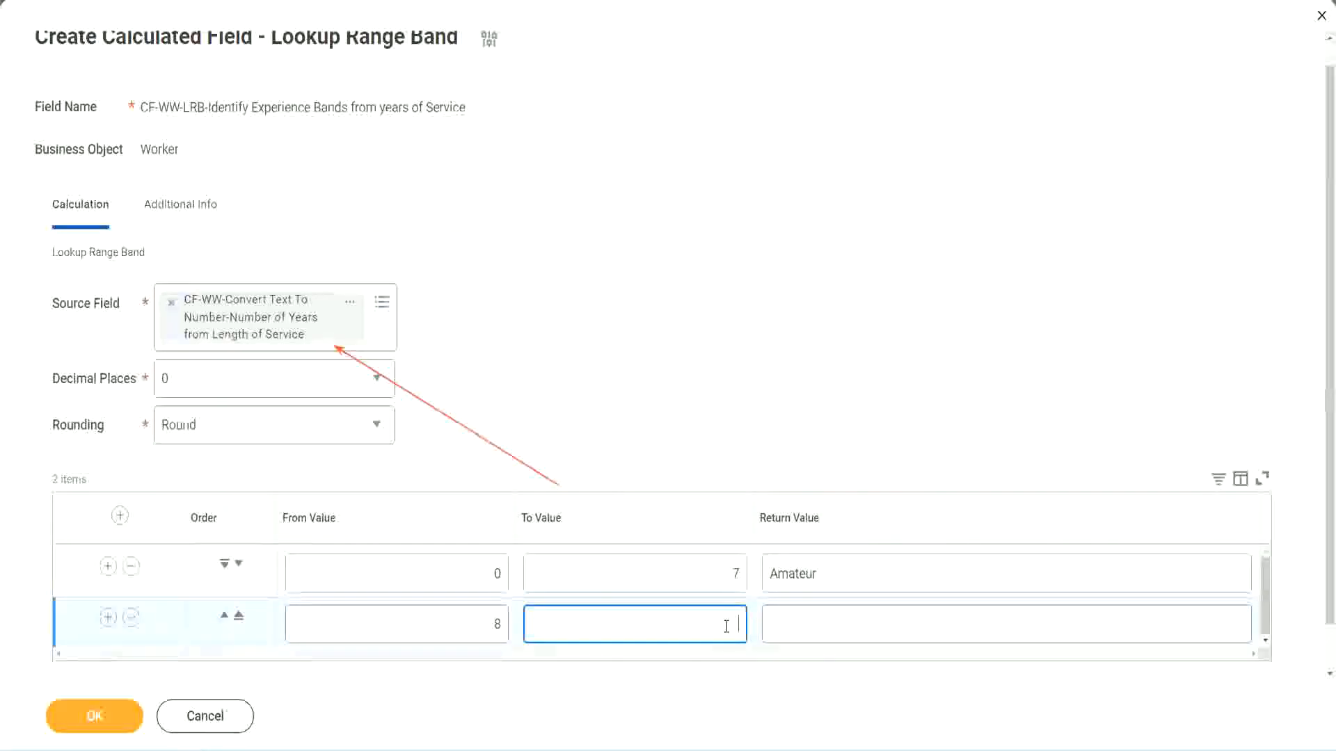
text(15)
click(824, 621)
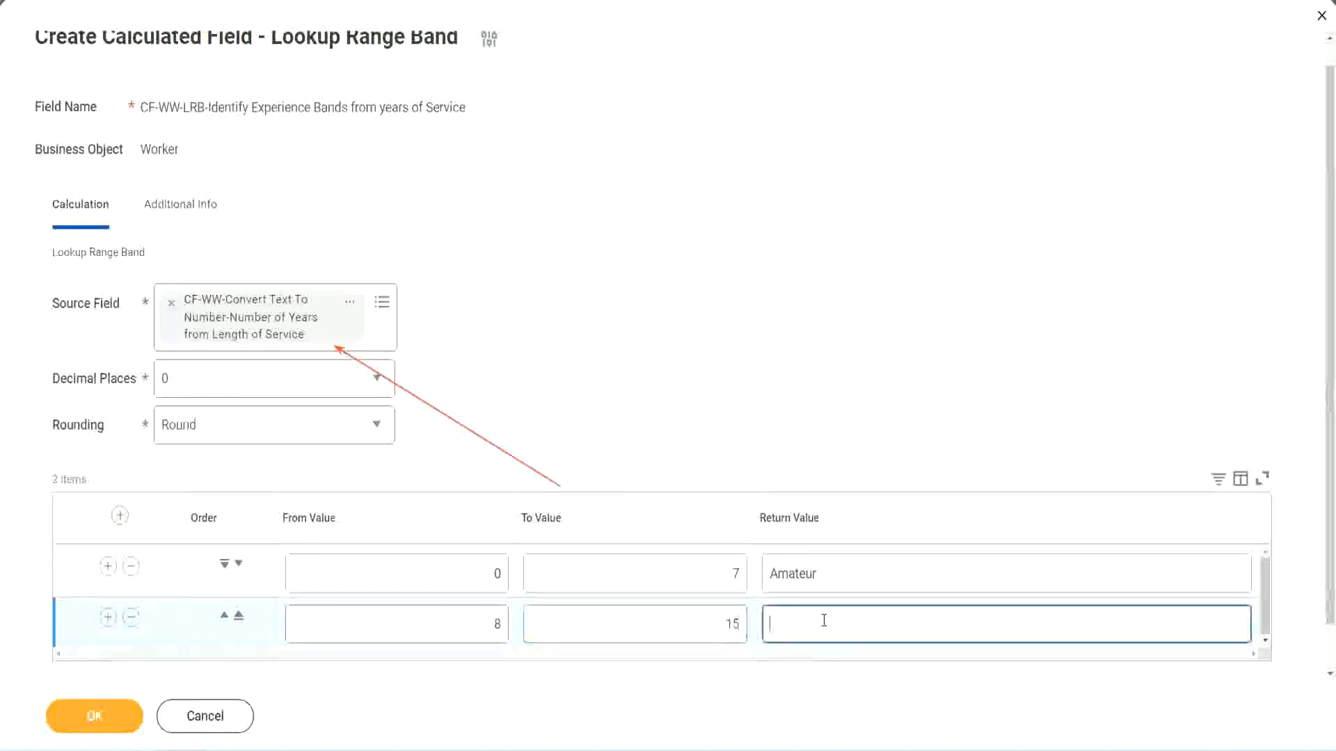
text(Experienced)
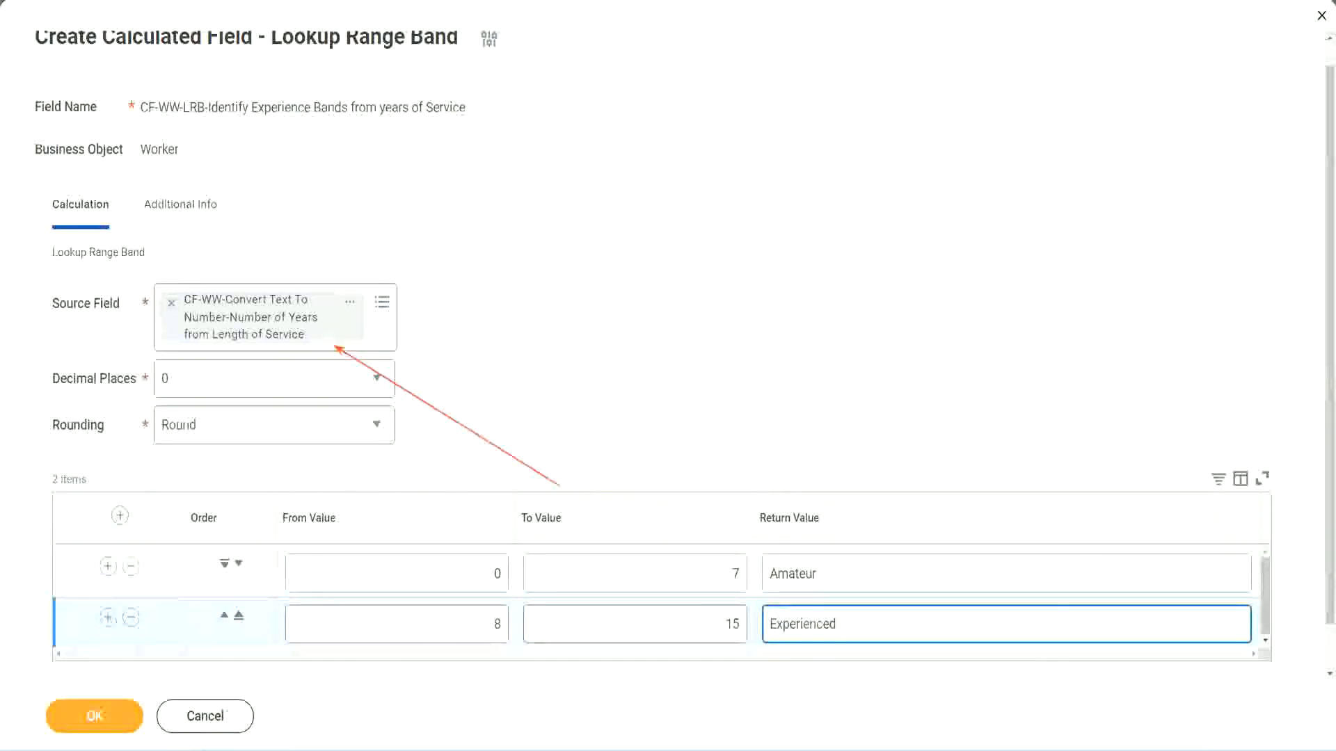
Add a third range row from 16 to 30 with the return value "Senior"
click(107, 617)
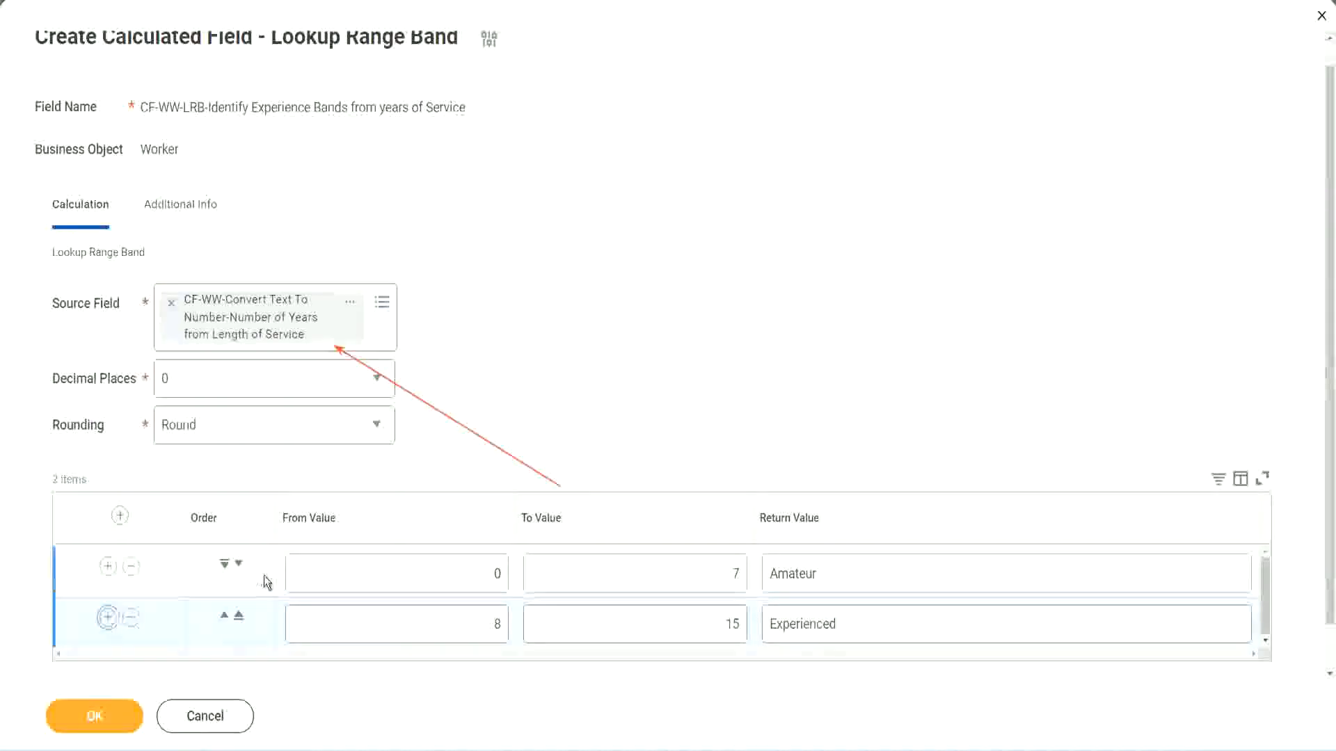
scroll(529, 415, down, 2)
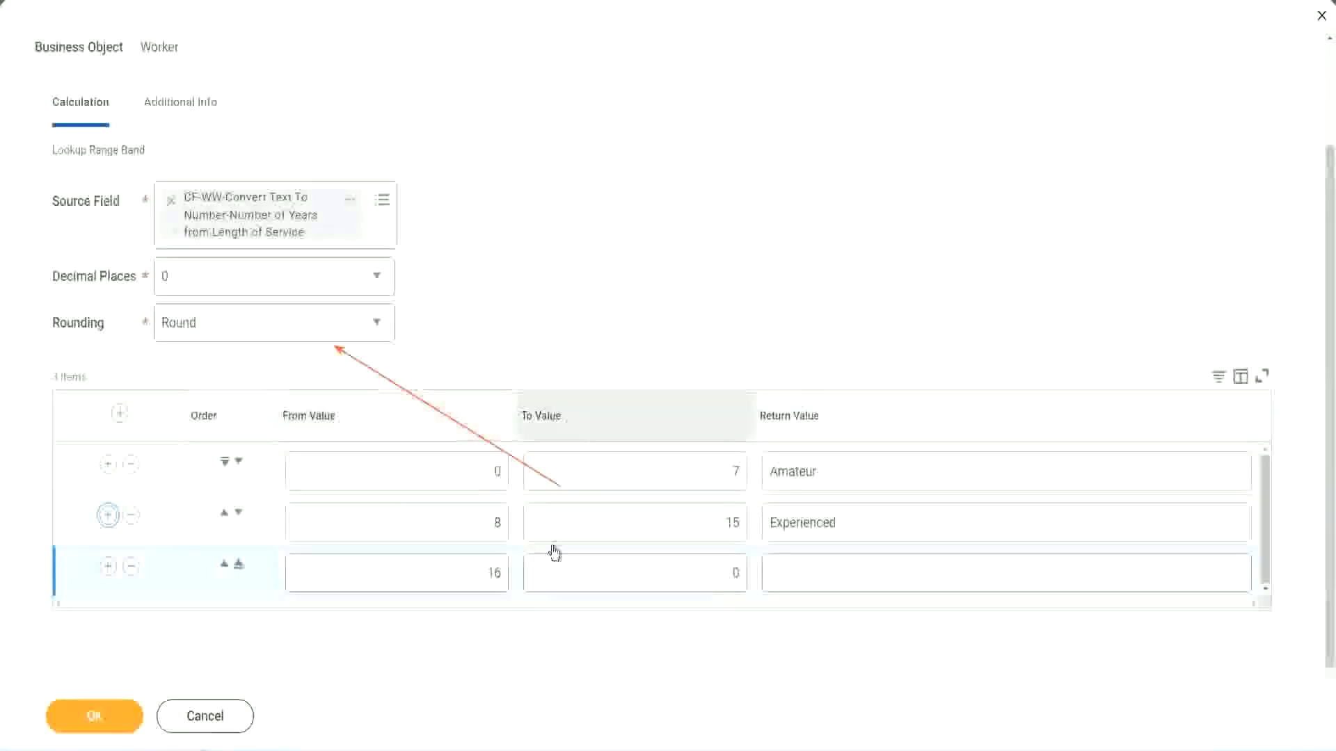
click(671, 574)
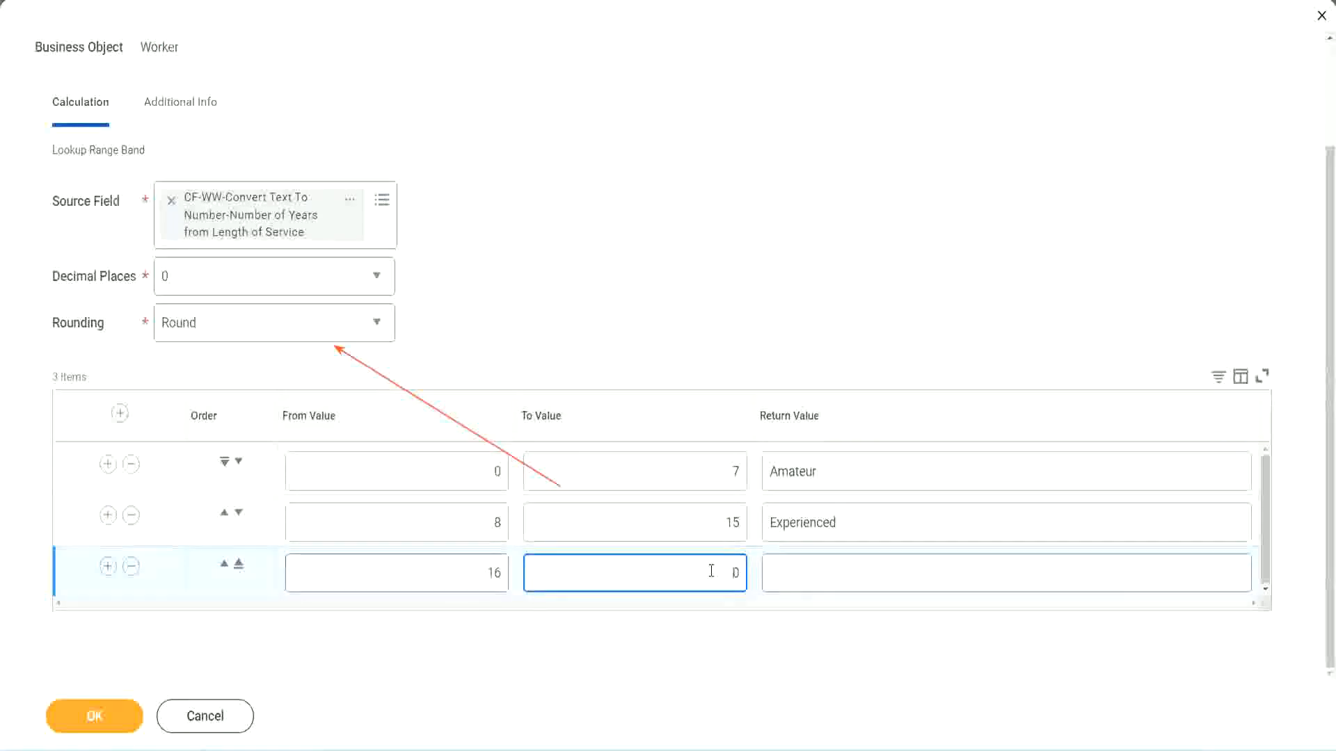
text(3)
key(Tab)
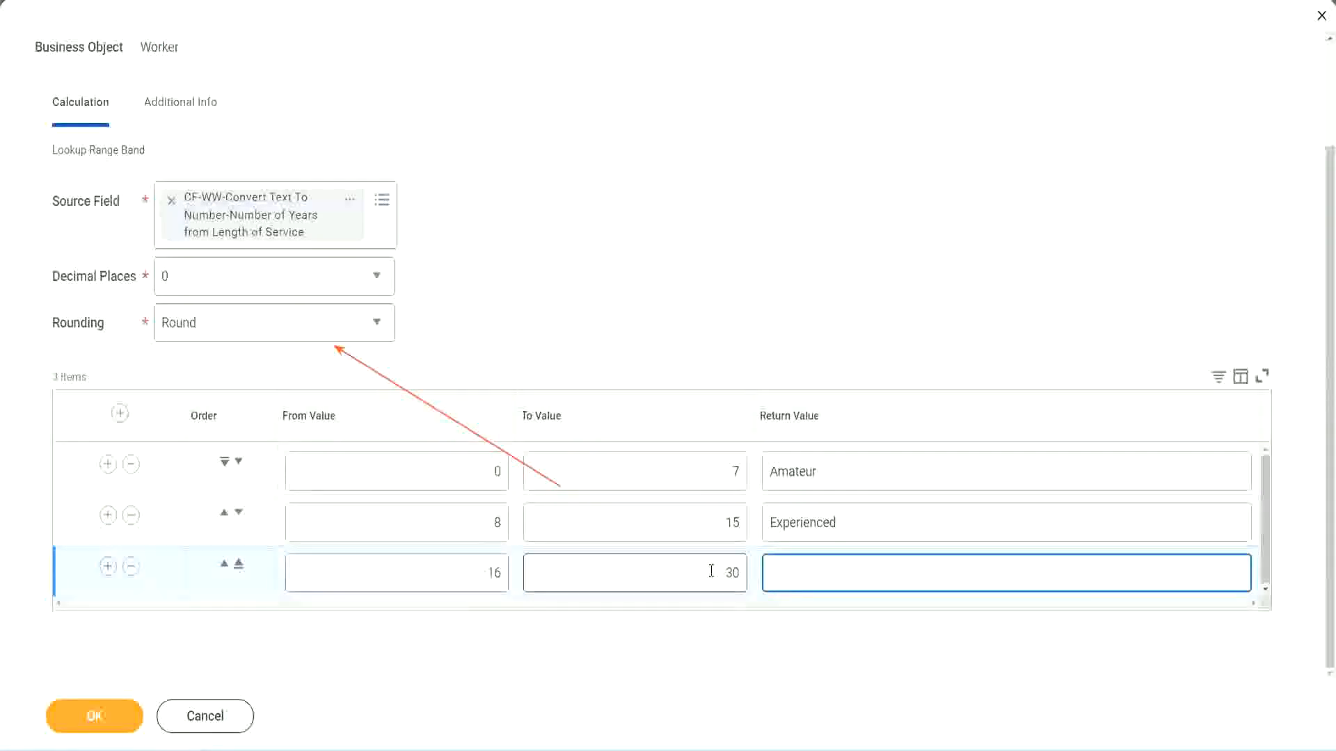
text(L)
key(BackSpace)
text(Senior)
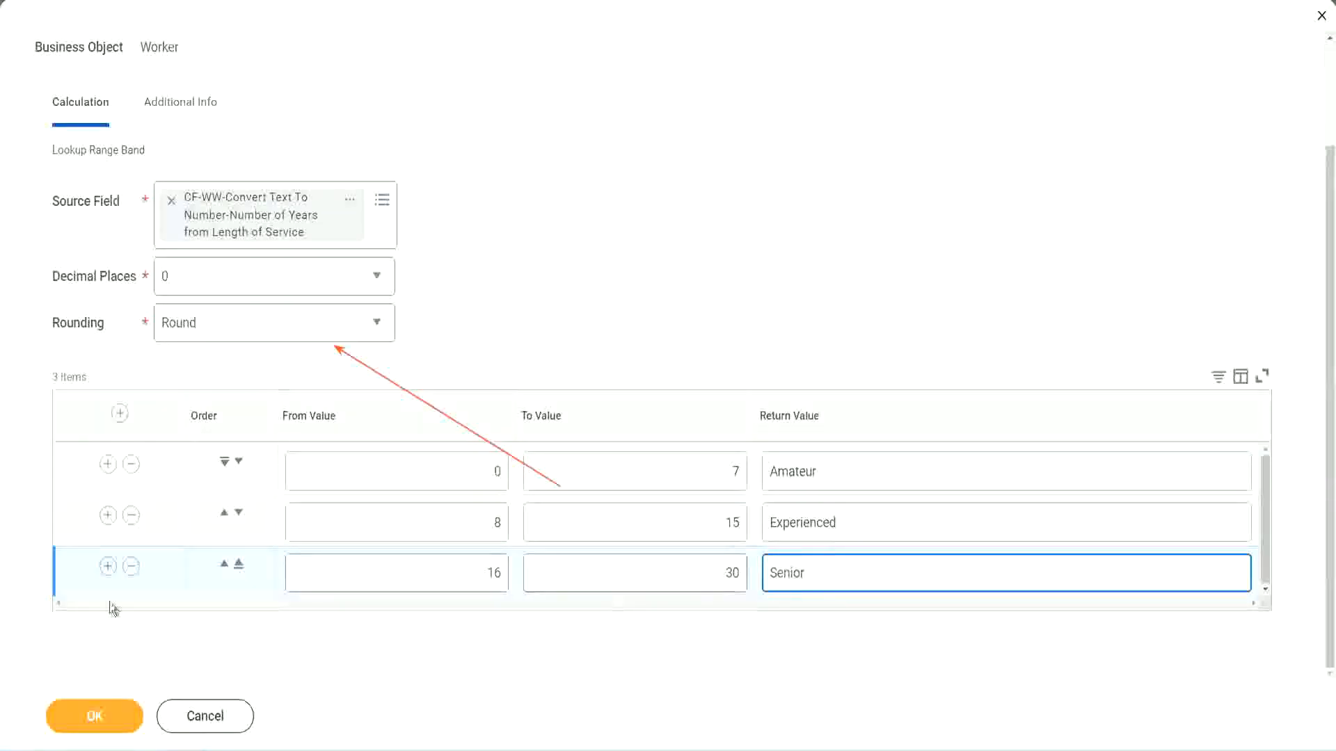
Add a fourth range row from 31 to 1000 with the return value "Legend"
click(107, 568)
scroll(243, 537, down, 1)
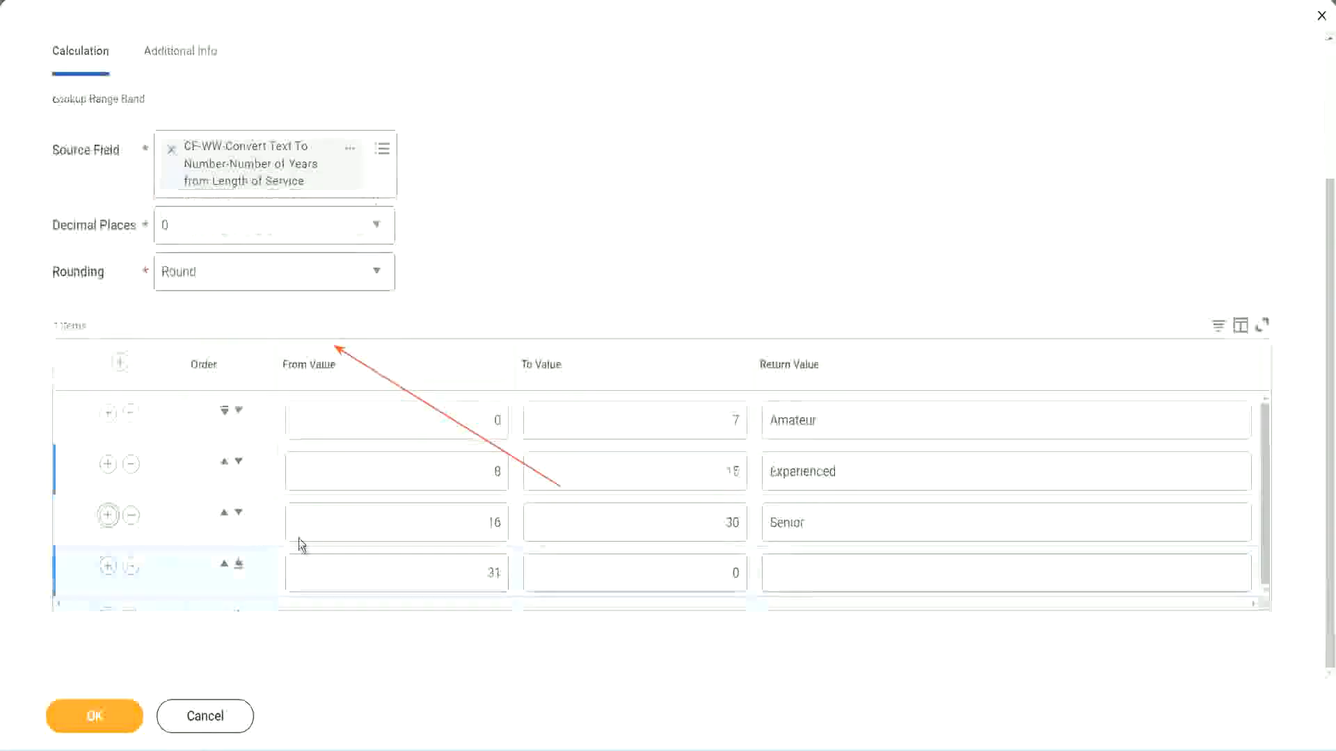
click(445, 564)
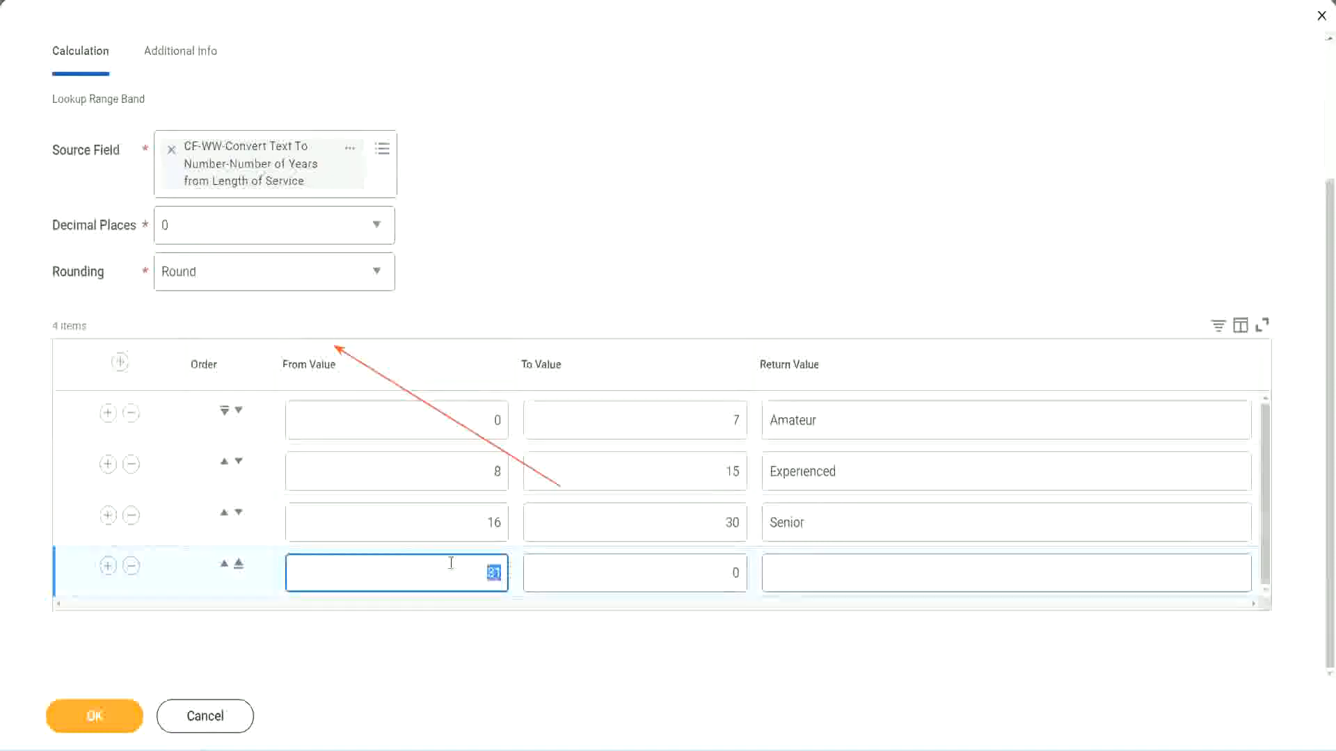
click(720, 572)
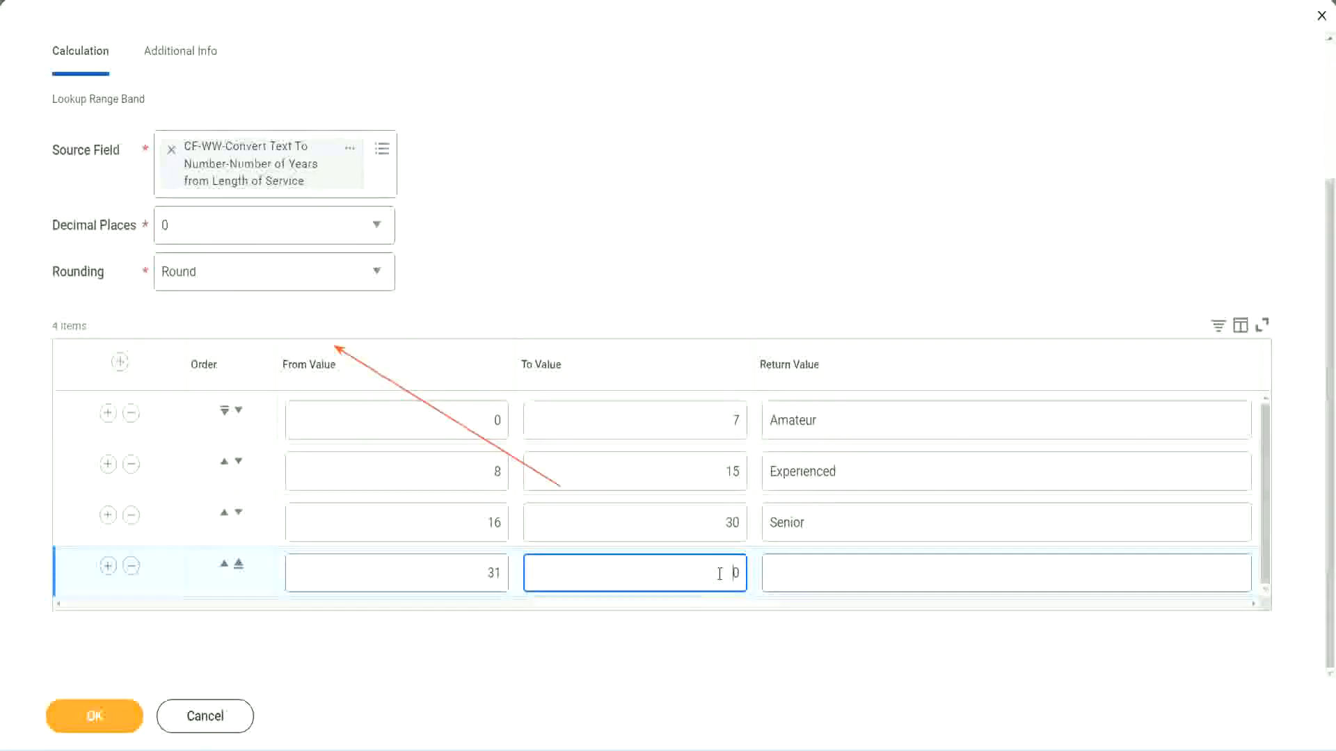
text(1000)
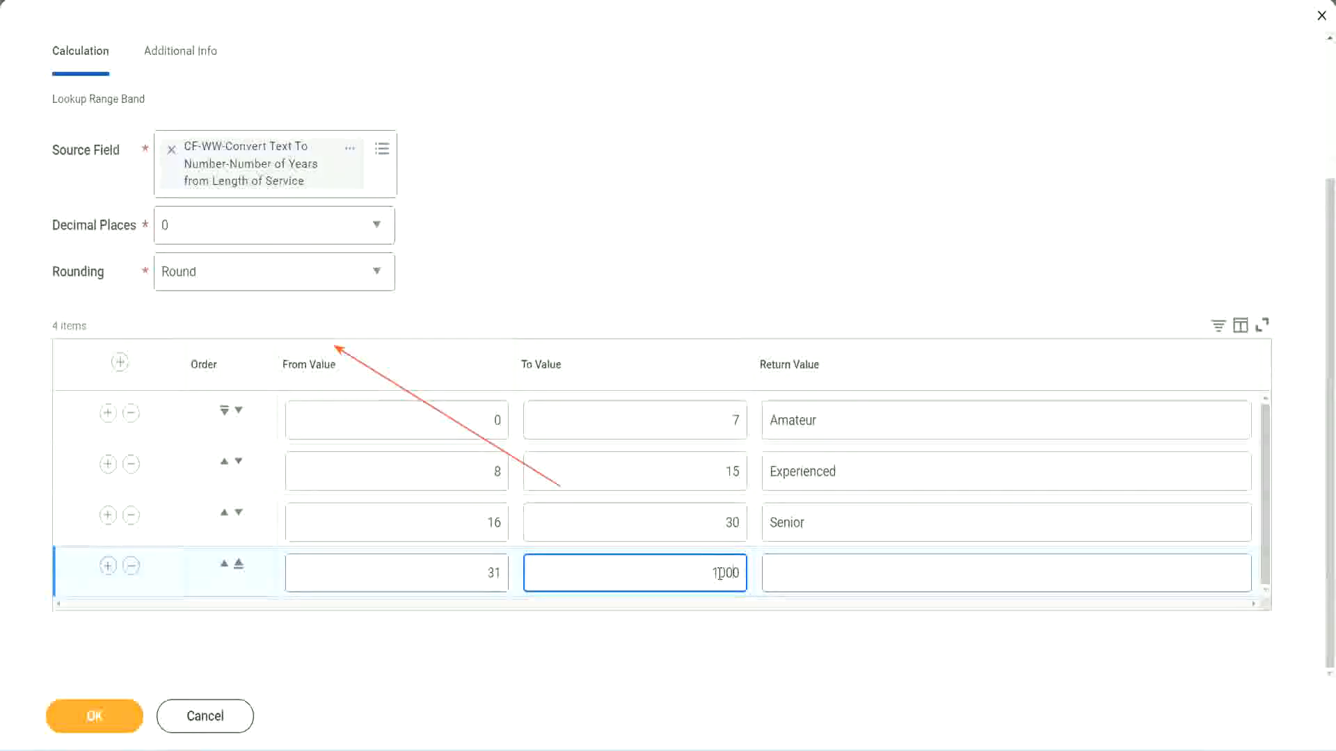
double_click(694, 562)
drag(699, 569, 749, 571)
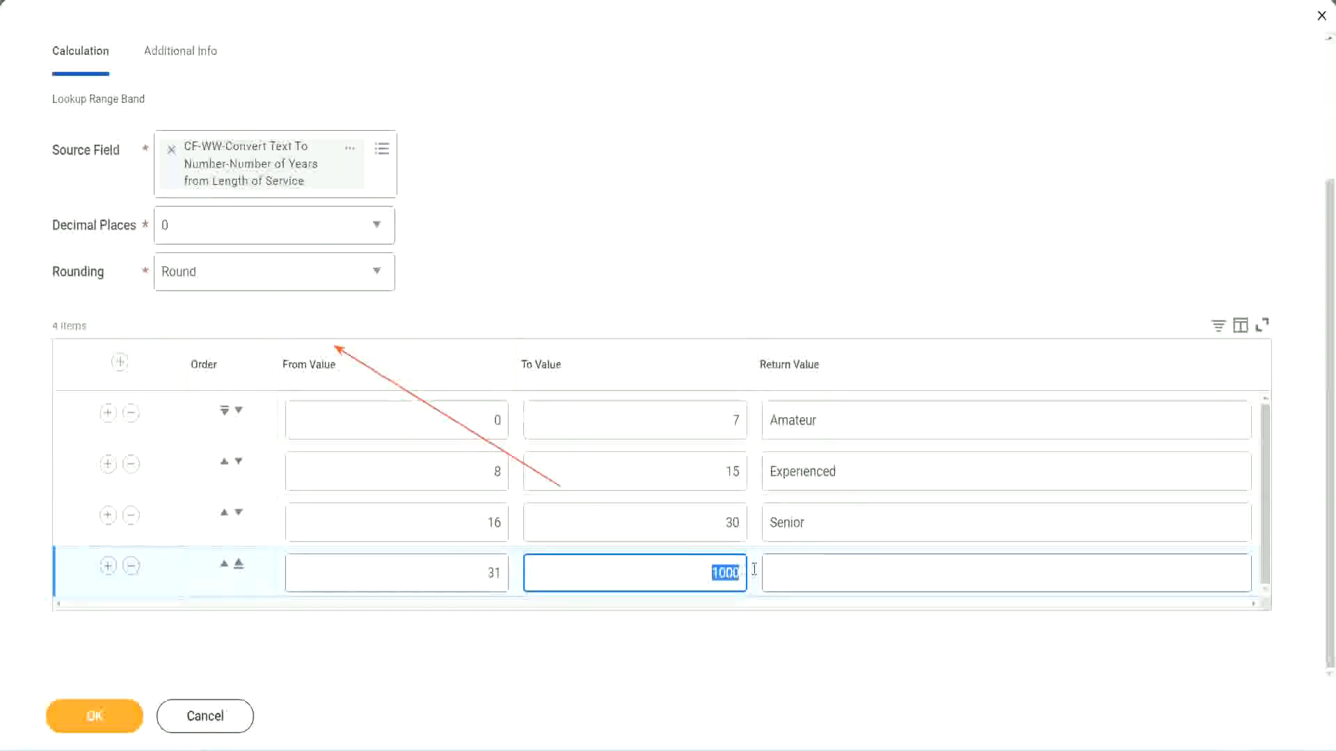
click(833, 574)
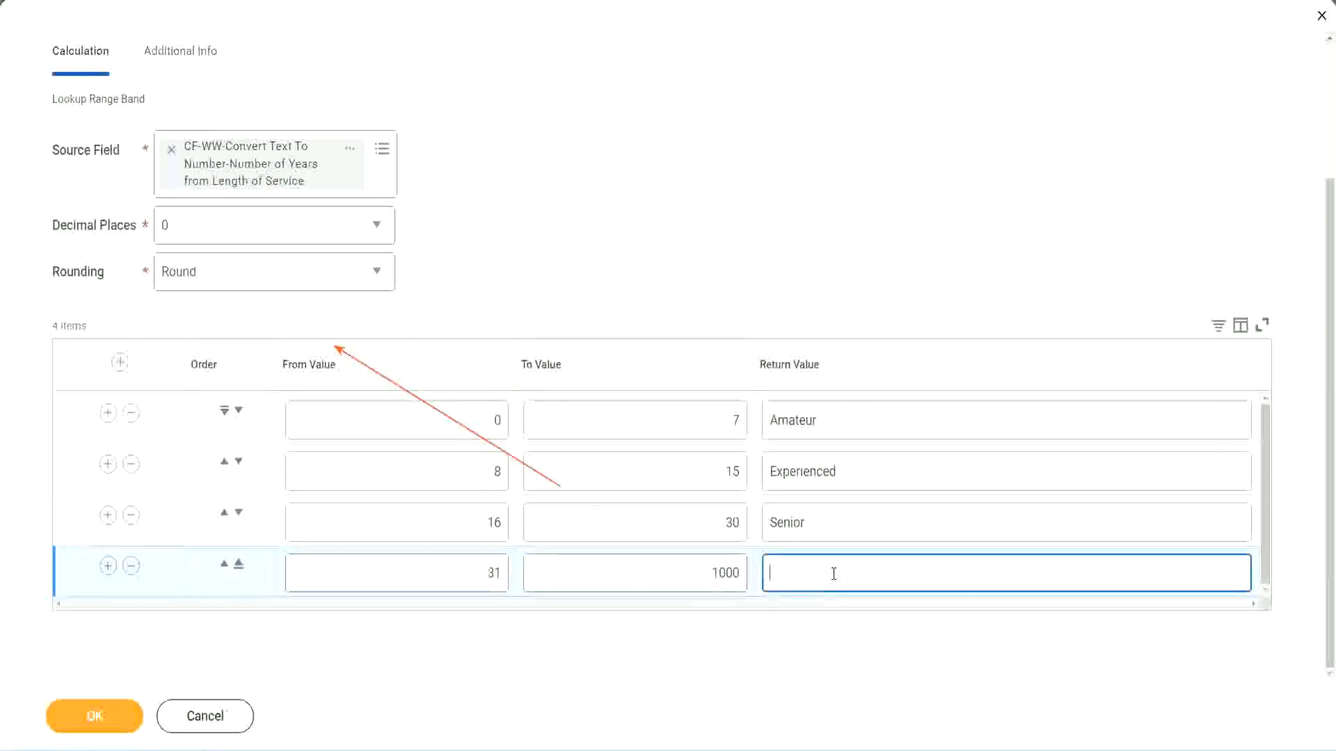
text(Legend)
click(620, 229)
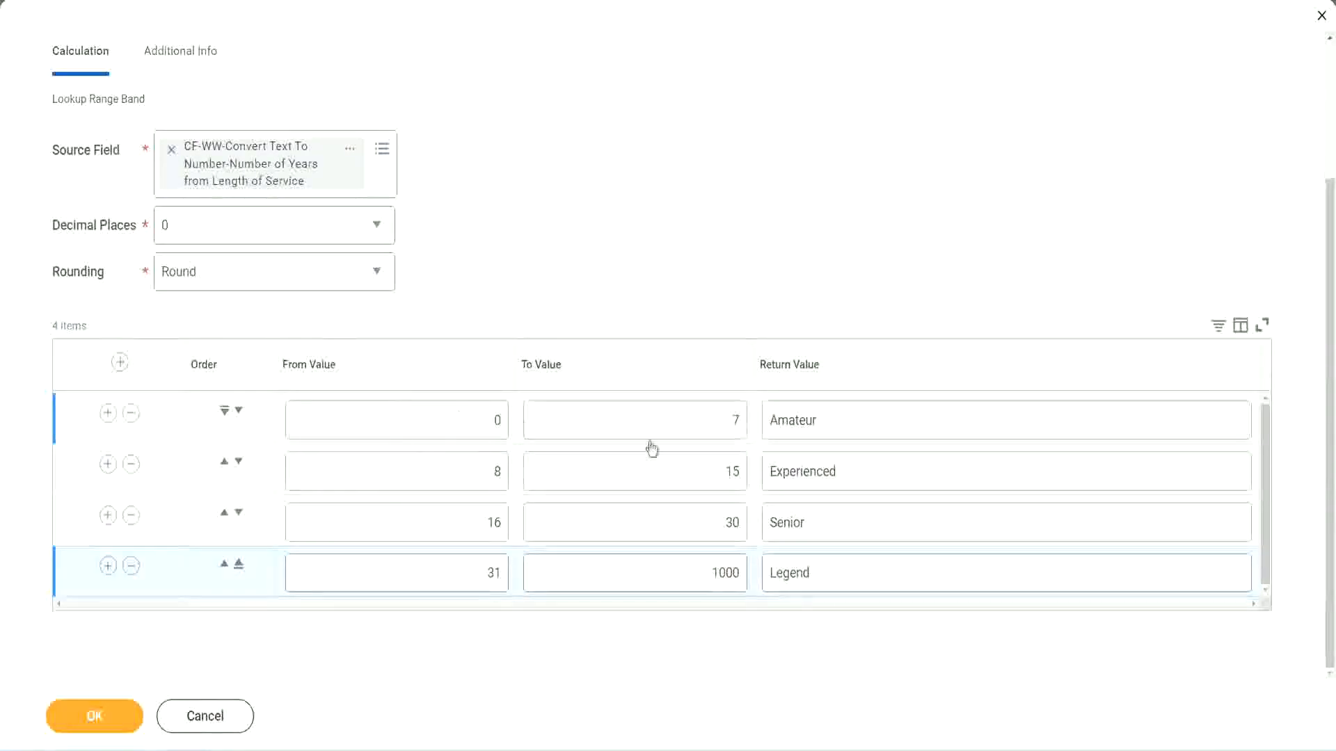
Review the return values and range limits of all the band rows
double_click(867, 421)
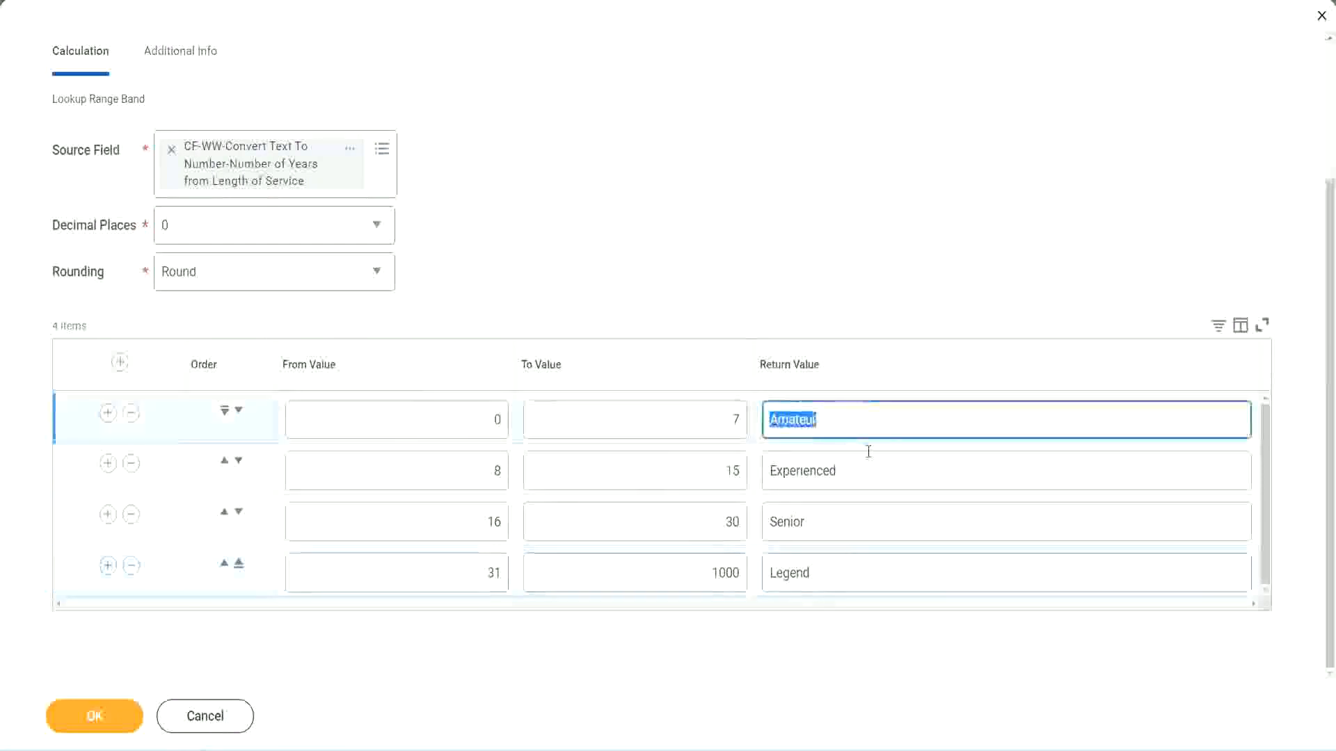
double_click(861, 471)
double_click(843, 523)
double_click(841, 573)
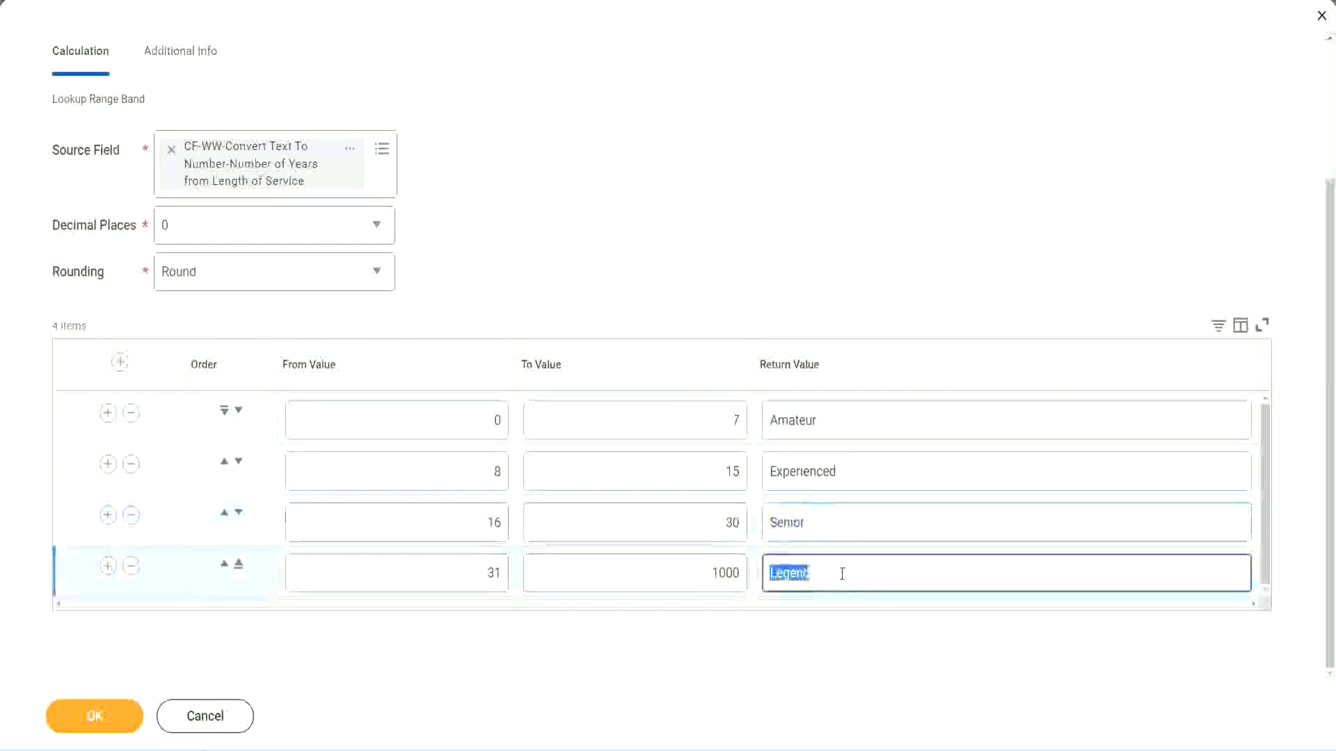
double_click(351, 420)
click(684, 409)
click(886, 422)
click(868, 471)
click(853, 524)
click(840, 568)
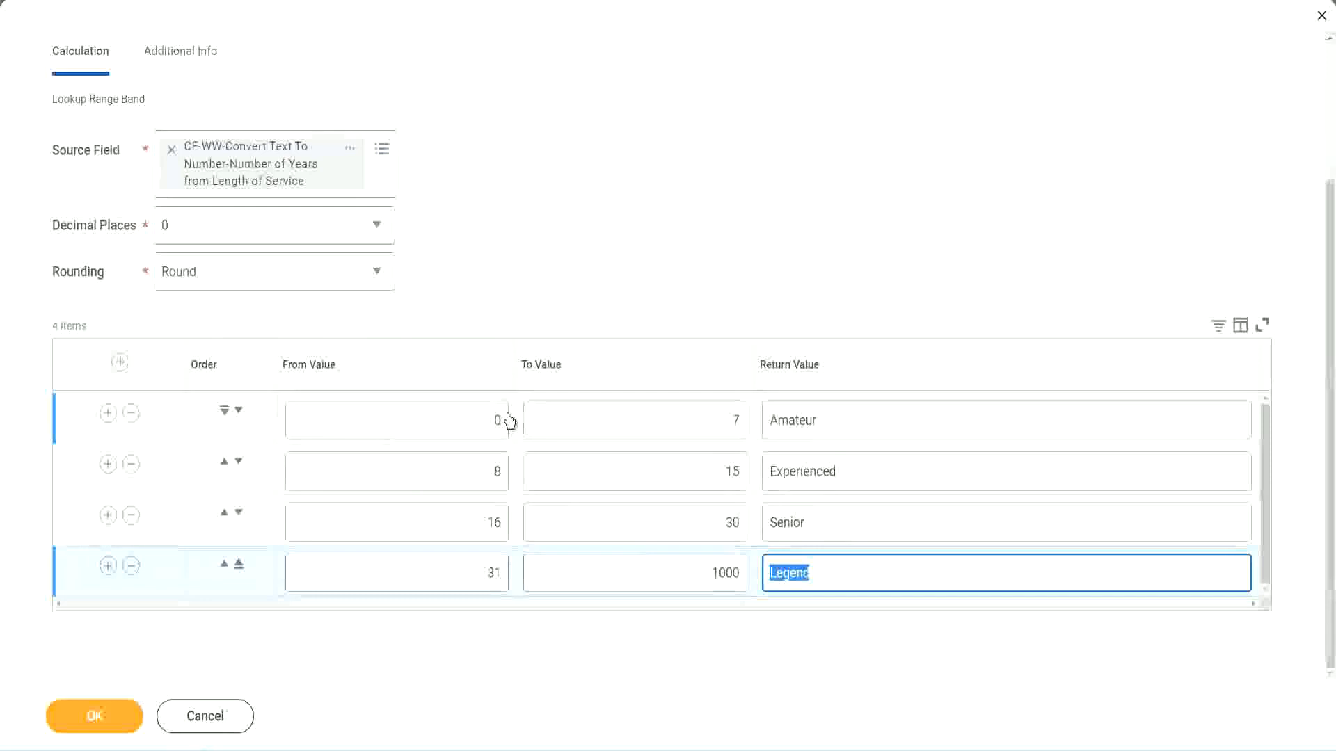
click(619, 293)
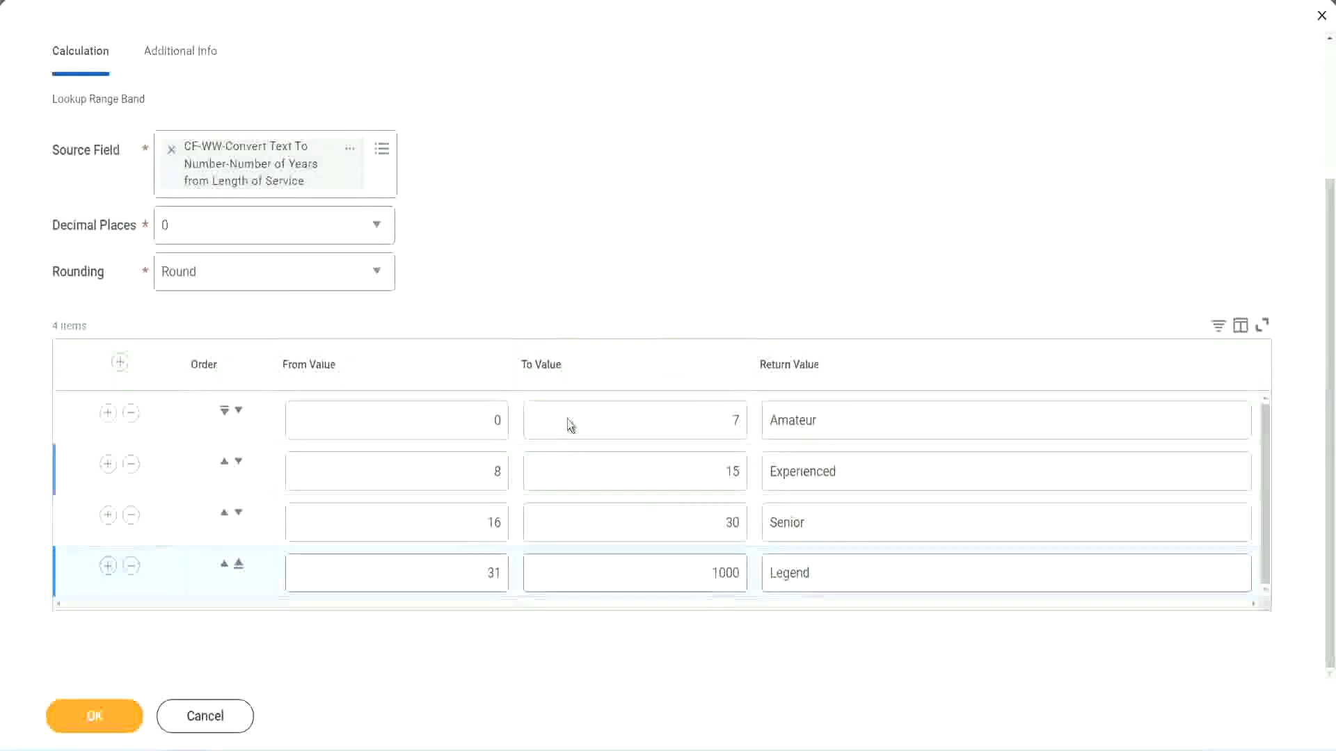
Save the Lookup Range Band calculated field and copy its name from the save confirmation
click(93, 714)
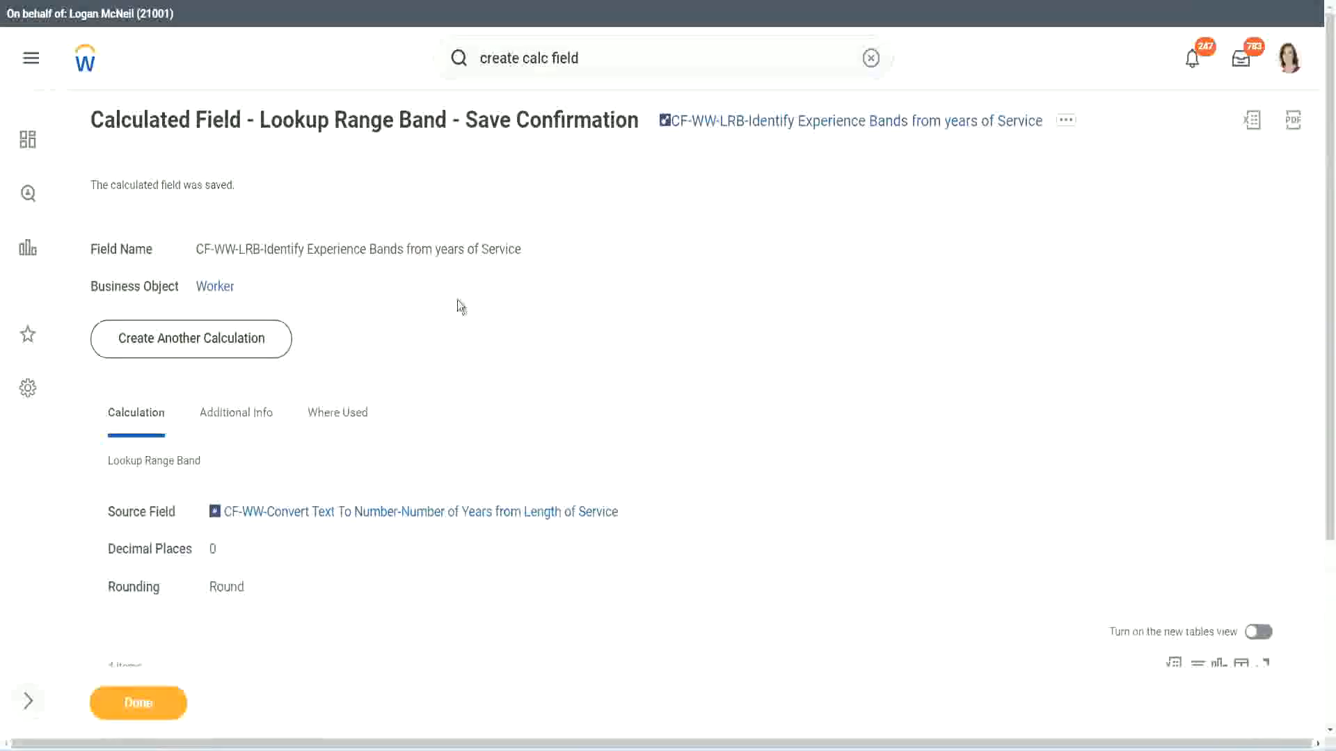
right_click(777, 128)
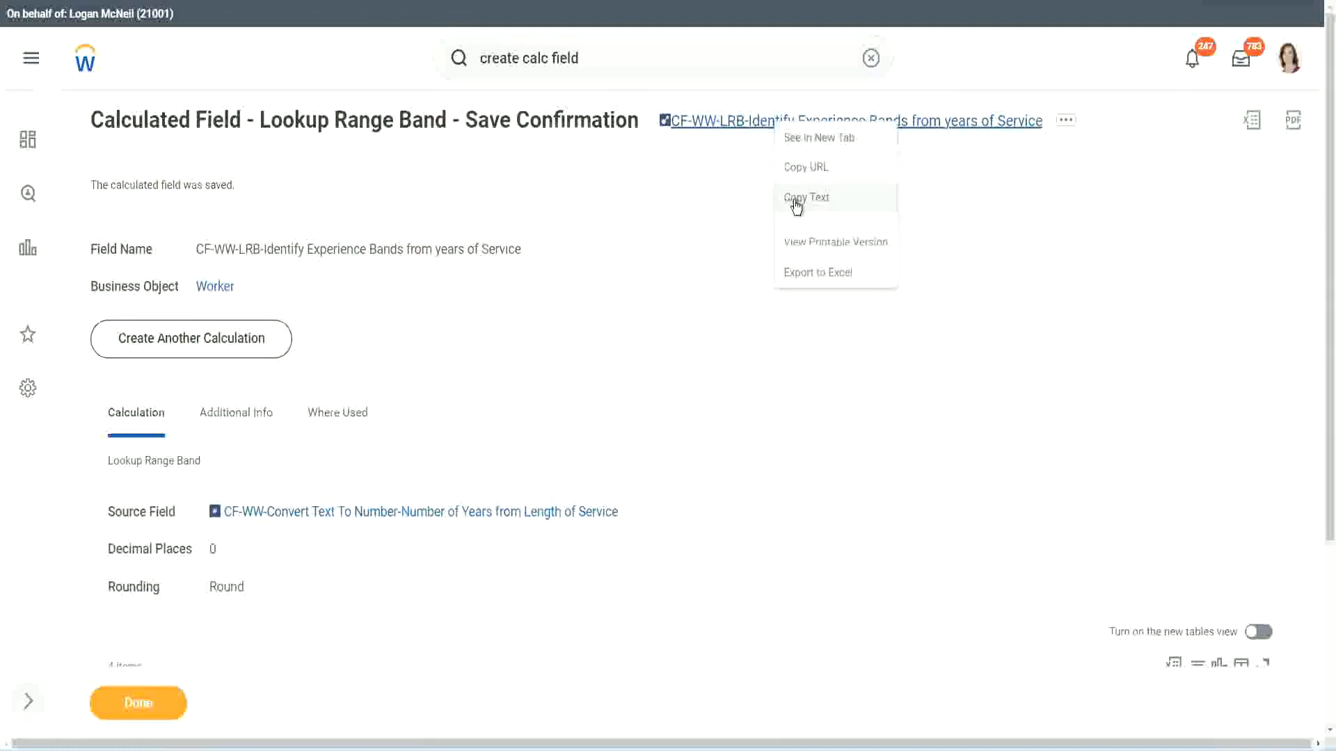
click(791, 202)
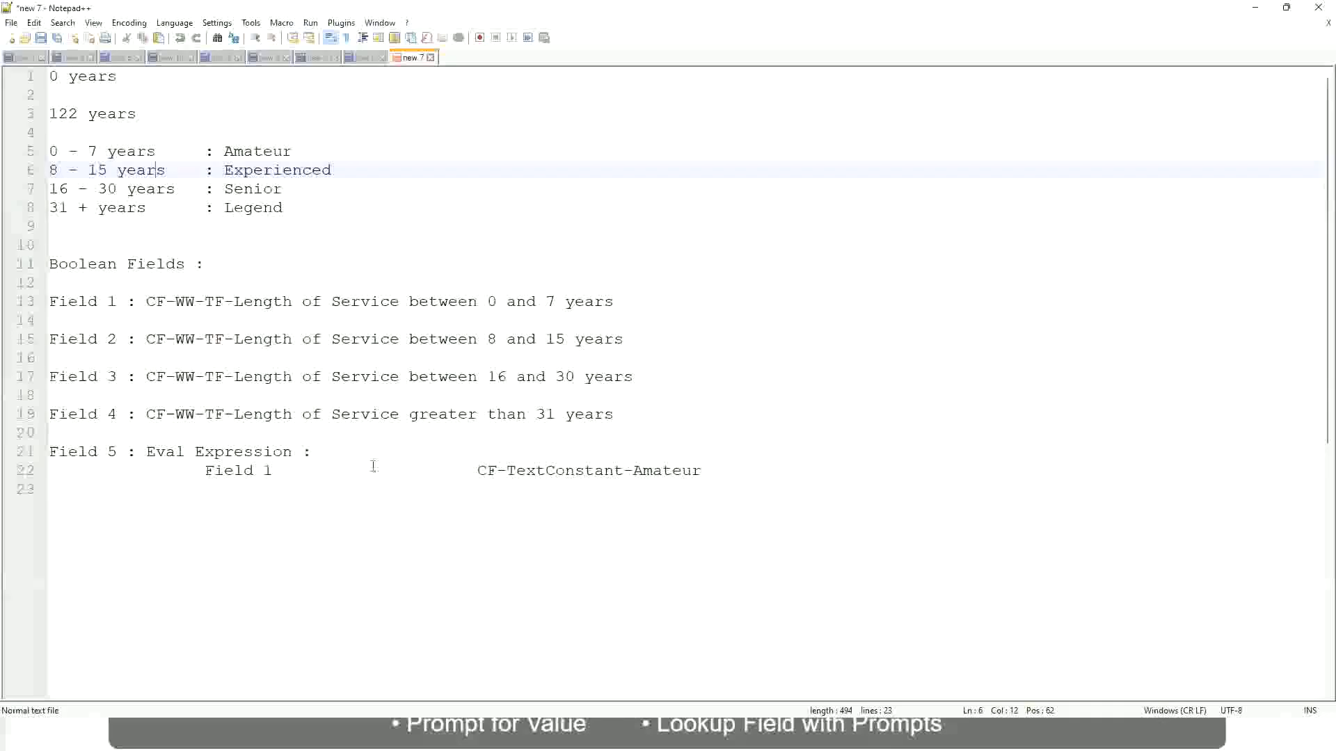
Switch to the Notepad++ notes and add a line with "10,000 USD" and "1,000,000 USD", spaced apart, below the Field 5 notes
key(Return)
key(Return)
key(Return)
key(Return)
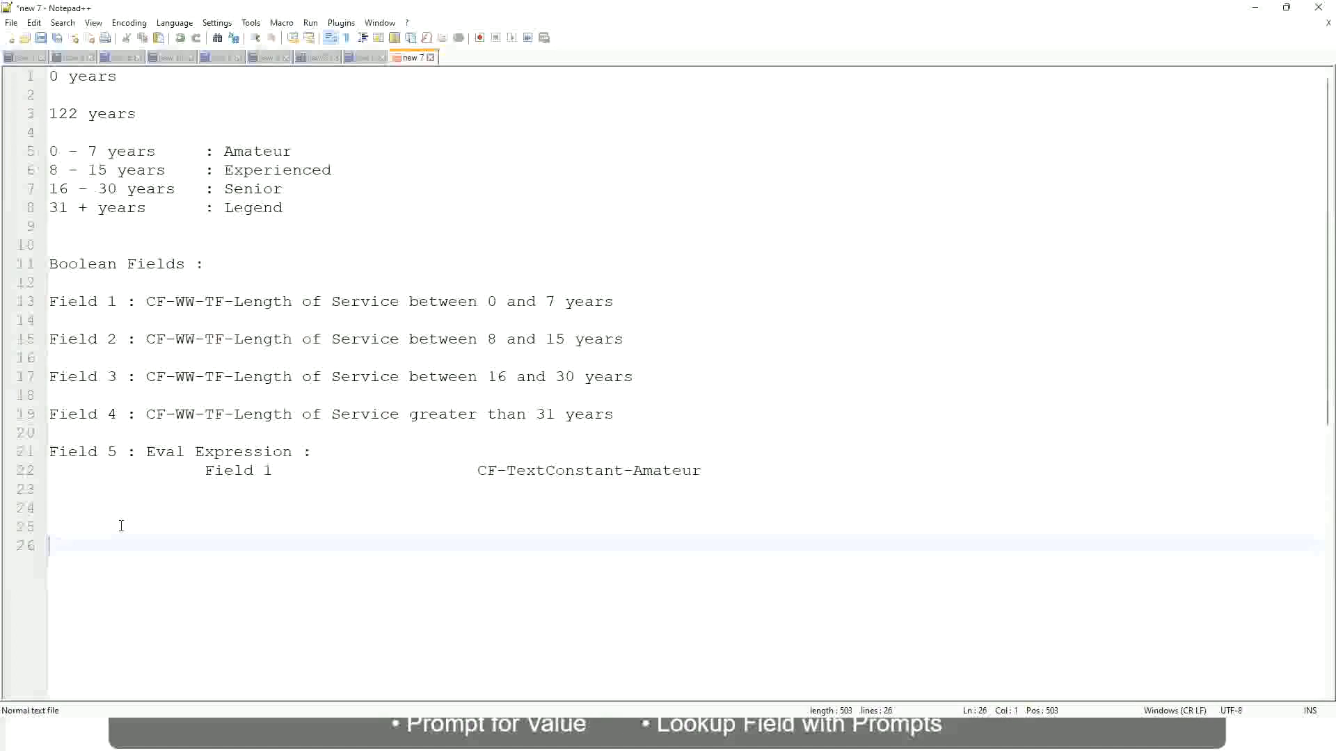
text(10,000 USD)
key(Tab)
key(Tab)
key(Tab)
key(Tab)
text(1,000,000)
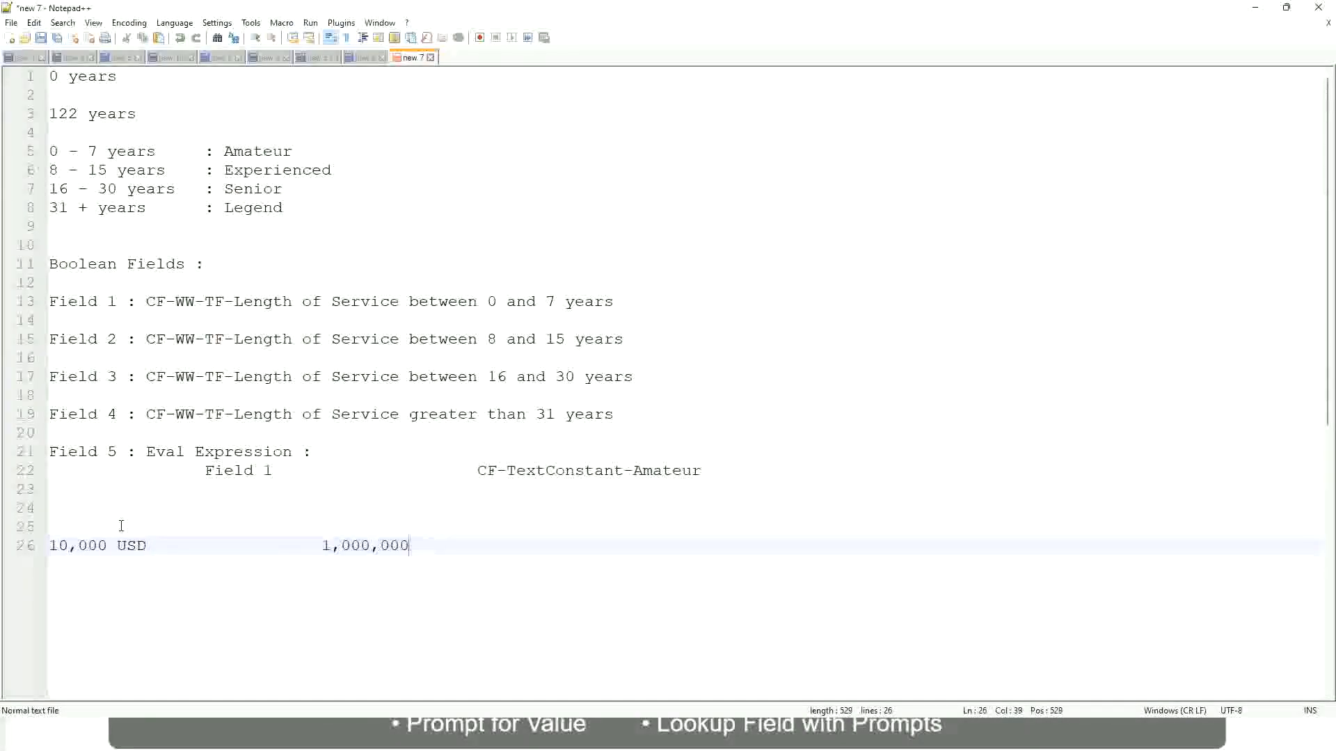
key(Left)
key(Left)
key(Left)
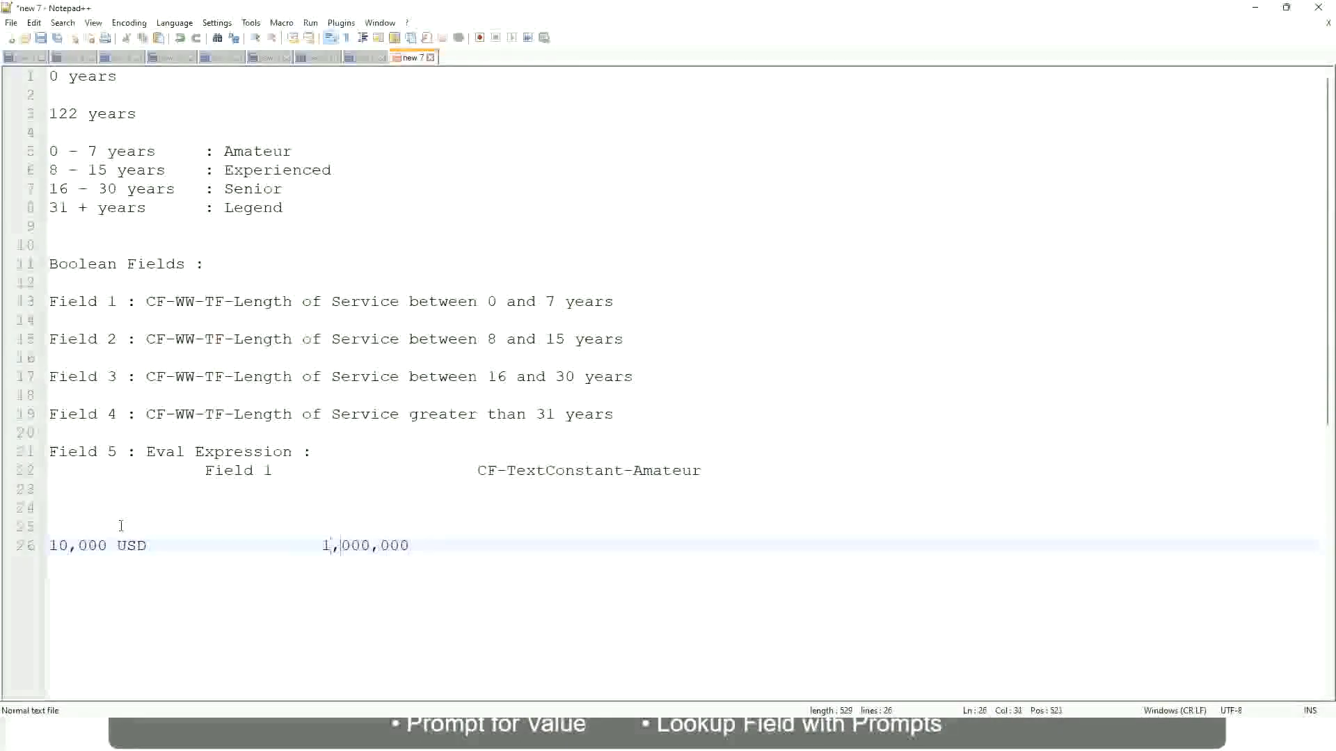
key(Right)
key(Right)
key(Right)
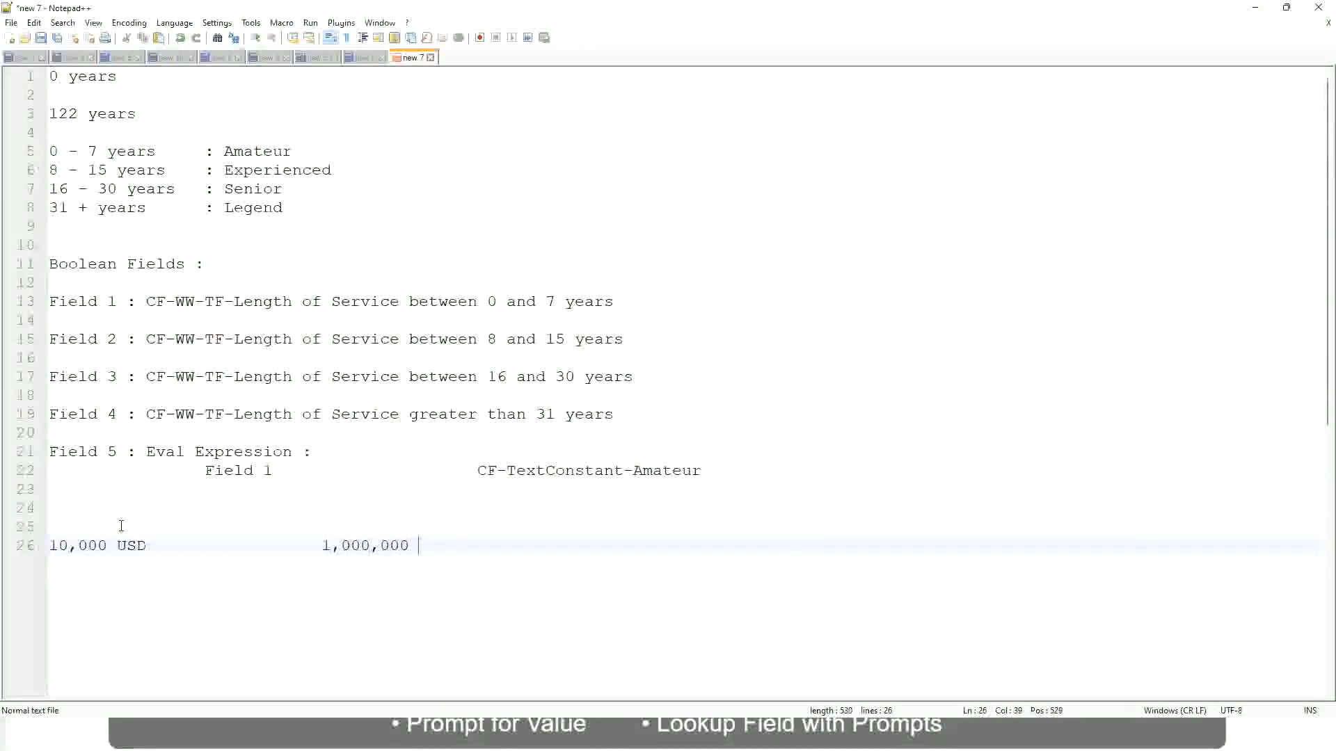
text(USD)
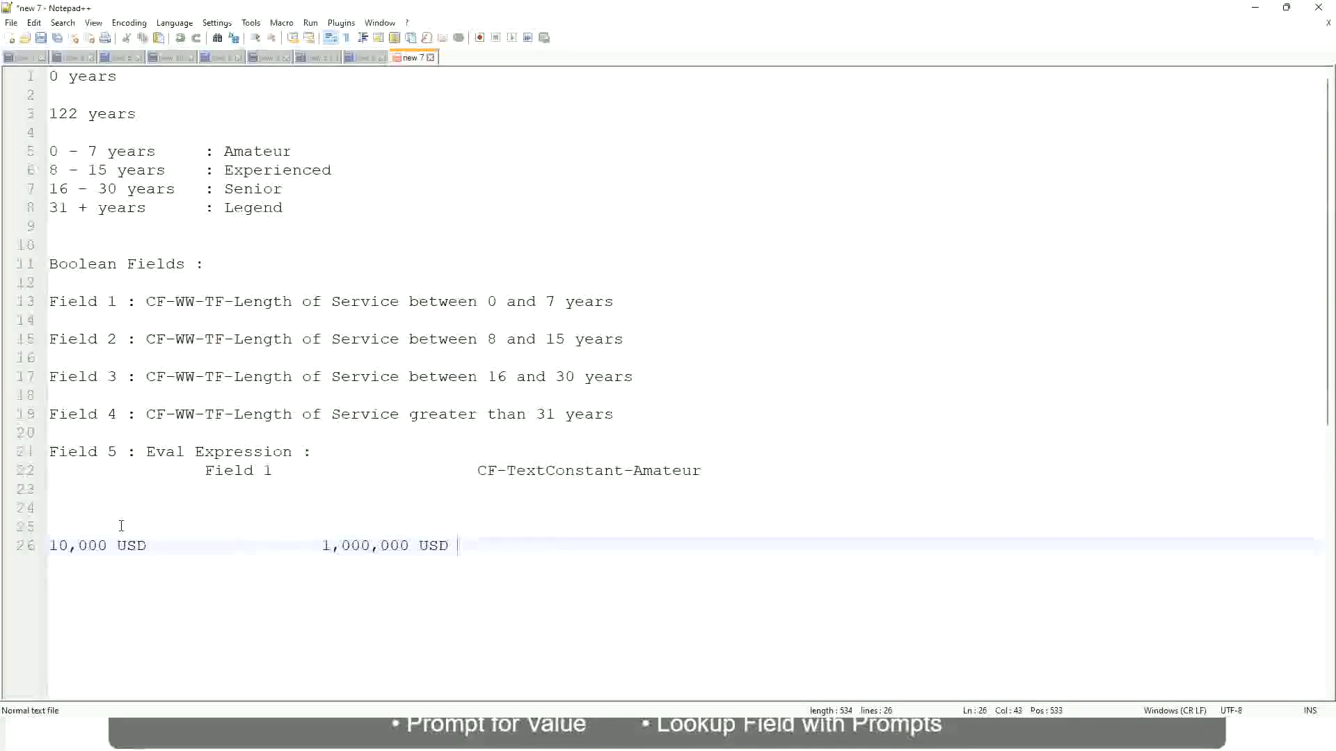
Add the salary band line "10 - 50,000 : Low" below the USD amounts, followed by a blank line
key(Return)
key(Return)
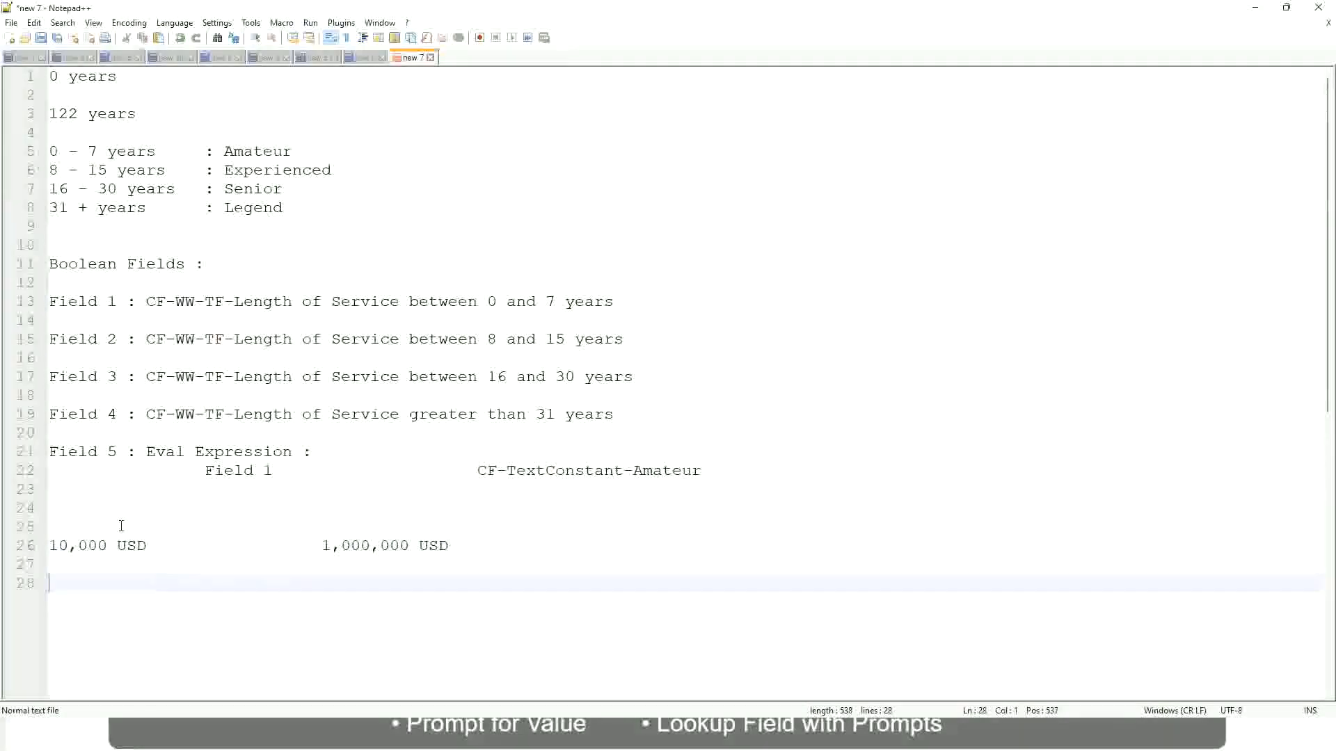
text(10 - 50,000)
key(Tab)
key(Tab)
key(Tab)
text(: Low)
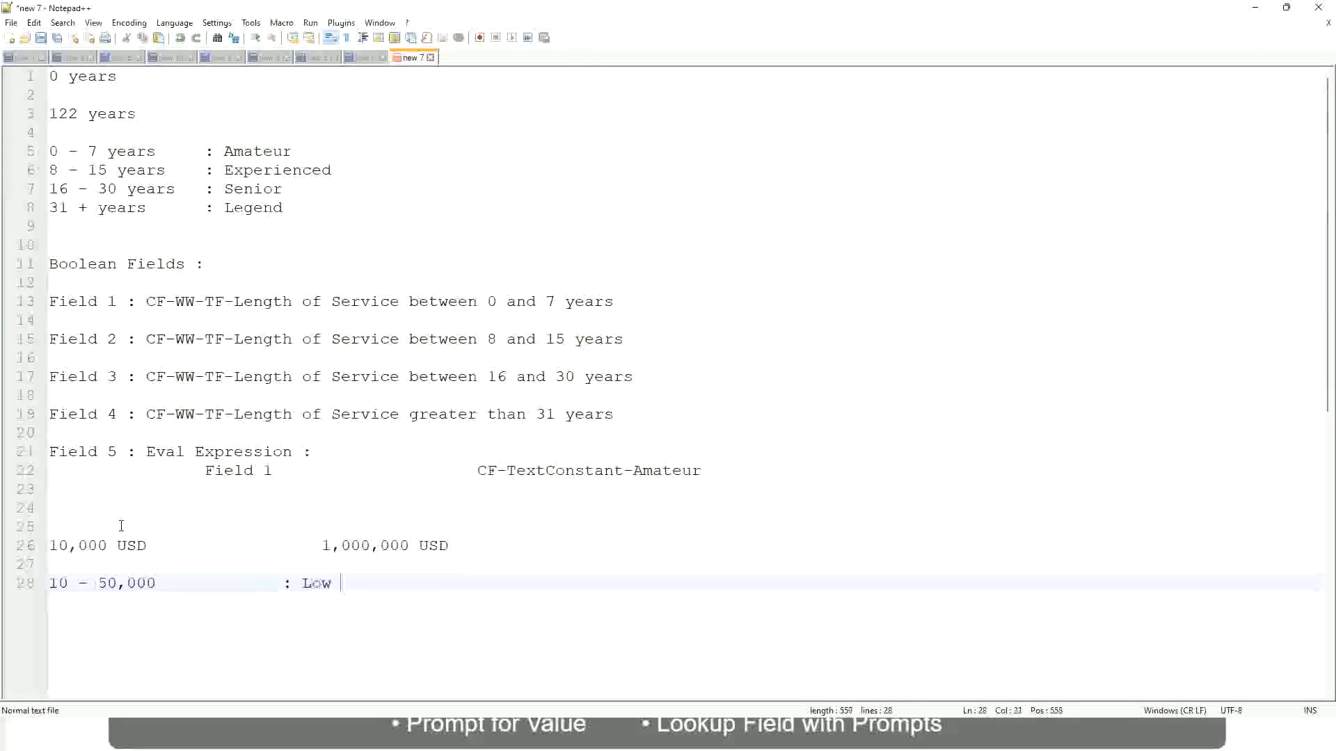
key(Return)
key(Return)
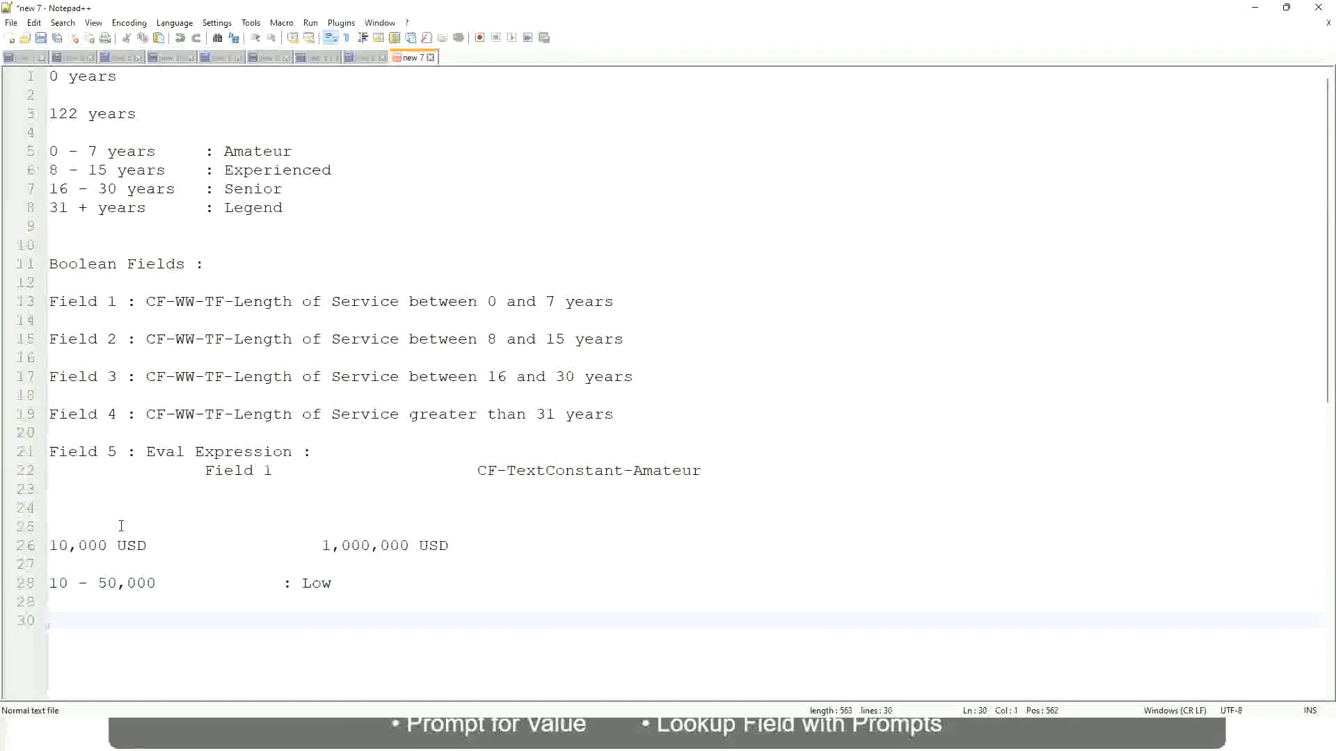
Add the salary band lines "50,001 - 150,000 : Medium" and "> 150,000 : High" directly below the Low band, aligning their labels
key(Up)
text(5)
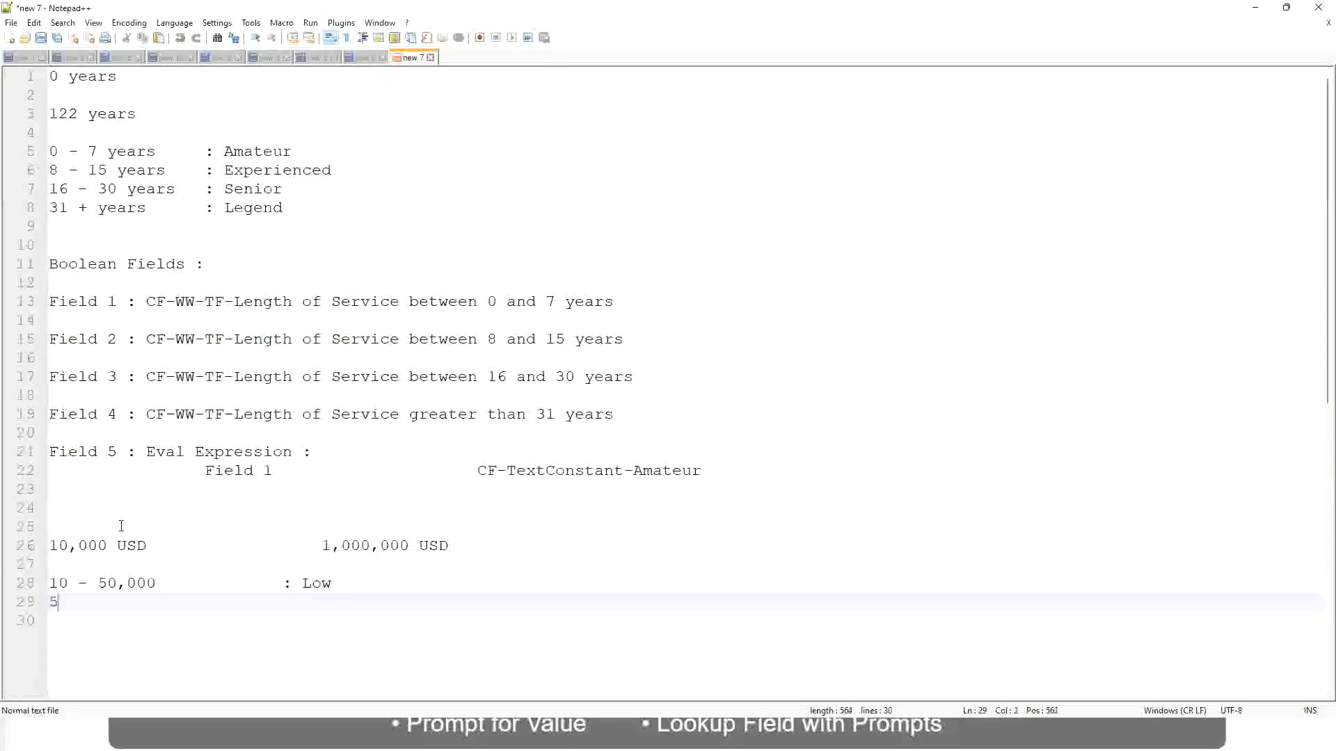
text(0,001 - 150,000)
key(Tab)
text(: Medium)
key(Return)
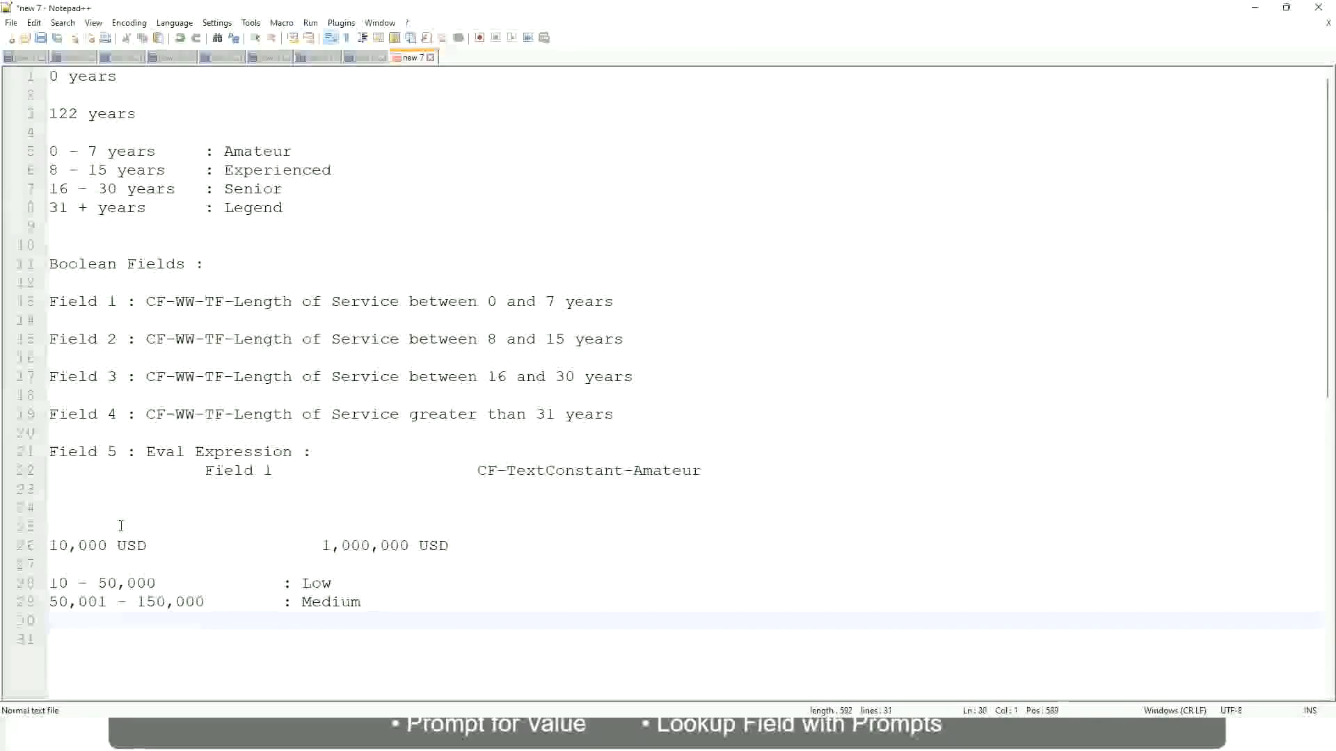
text(> 1)
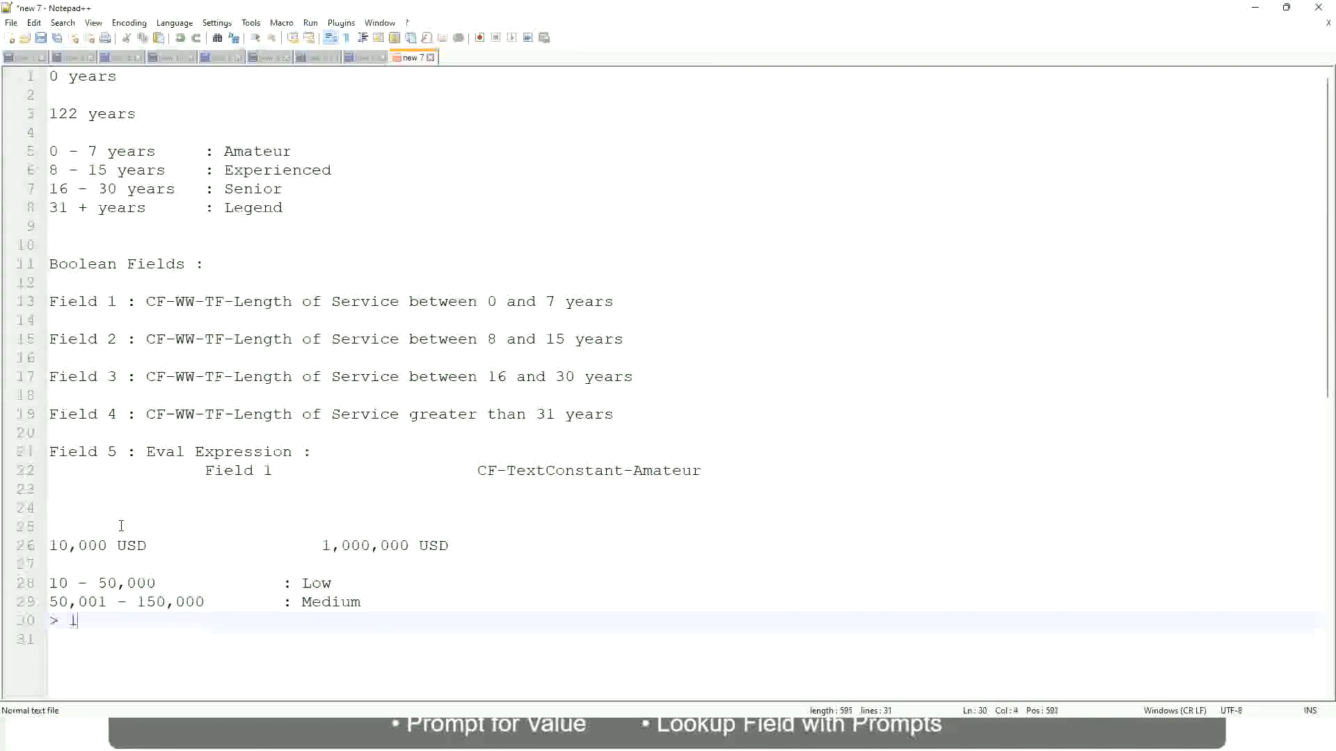
text(50,000				: High)
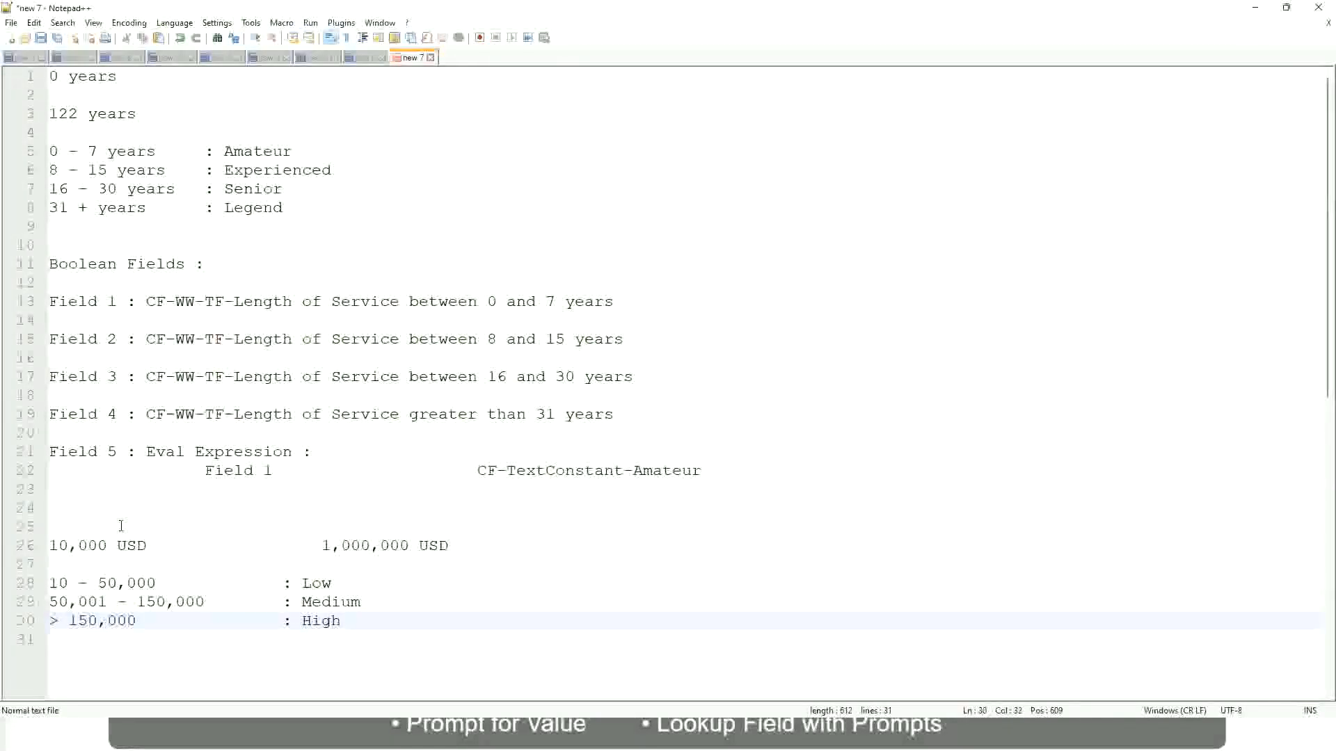
Review the lower and upper USD amounts and the Low, Medium and High salary bands in the notes
click(42, 545)
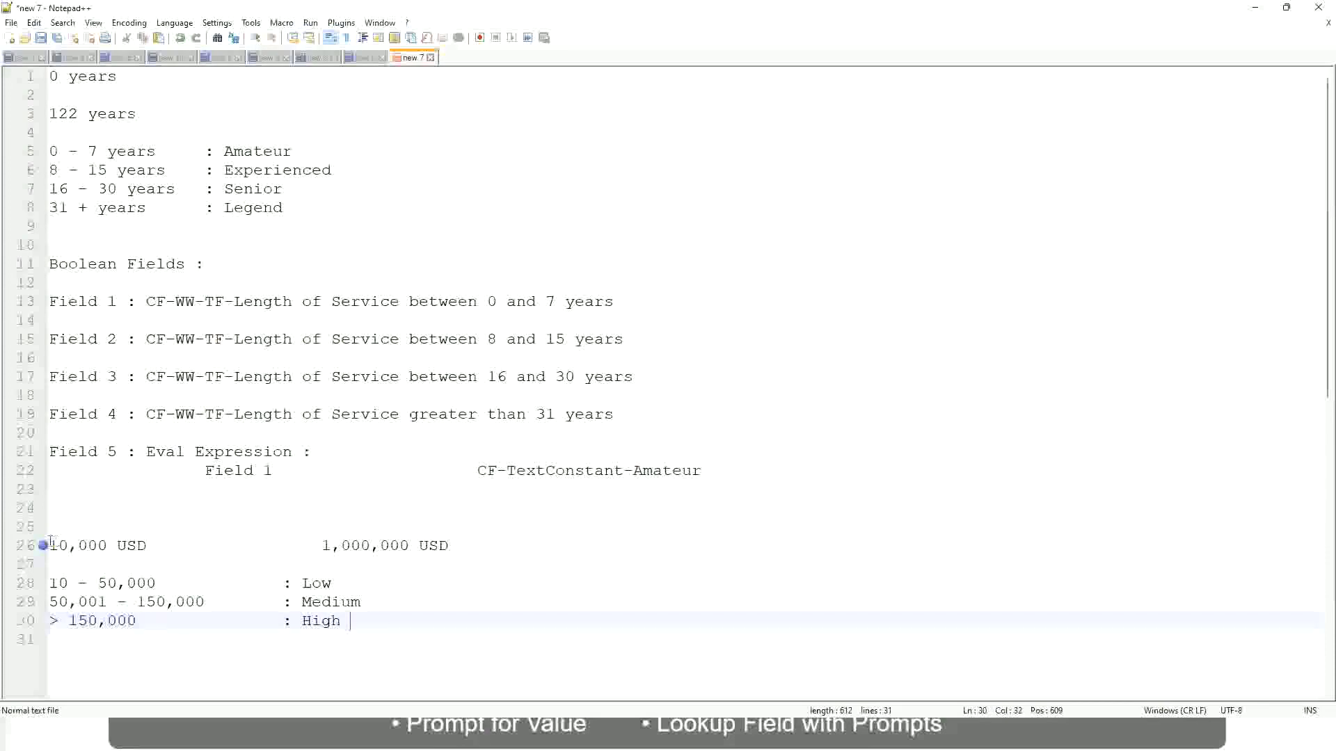
click(42, 545)
click(59, 546)
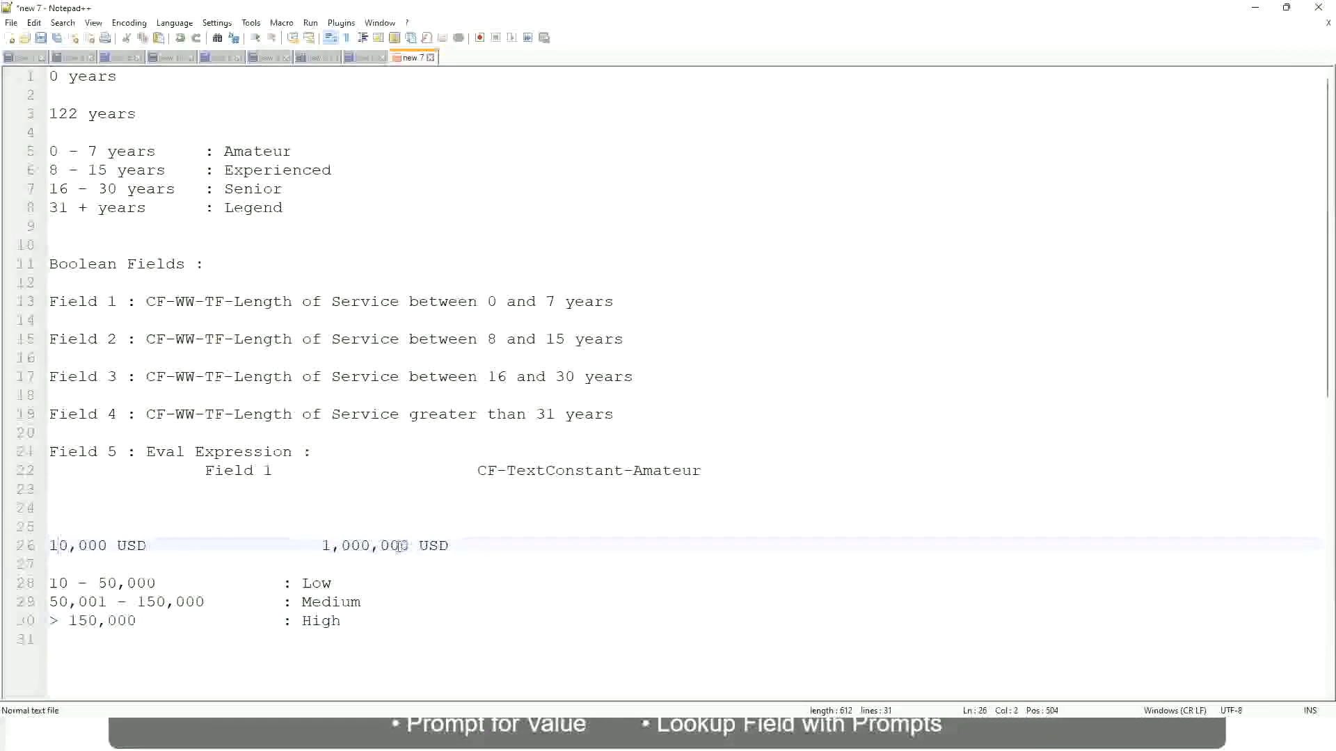
double_click(399, 546)
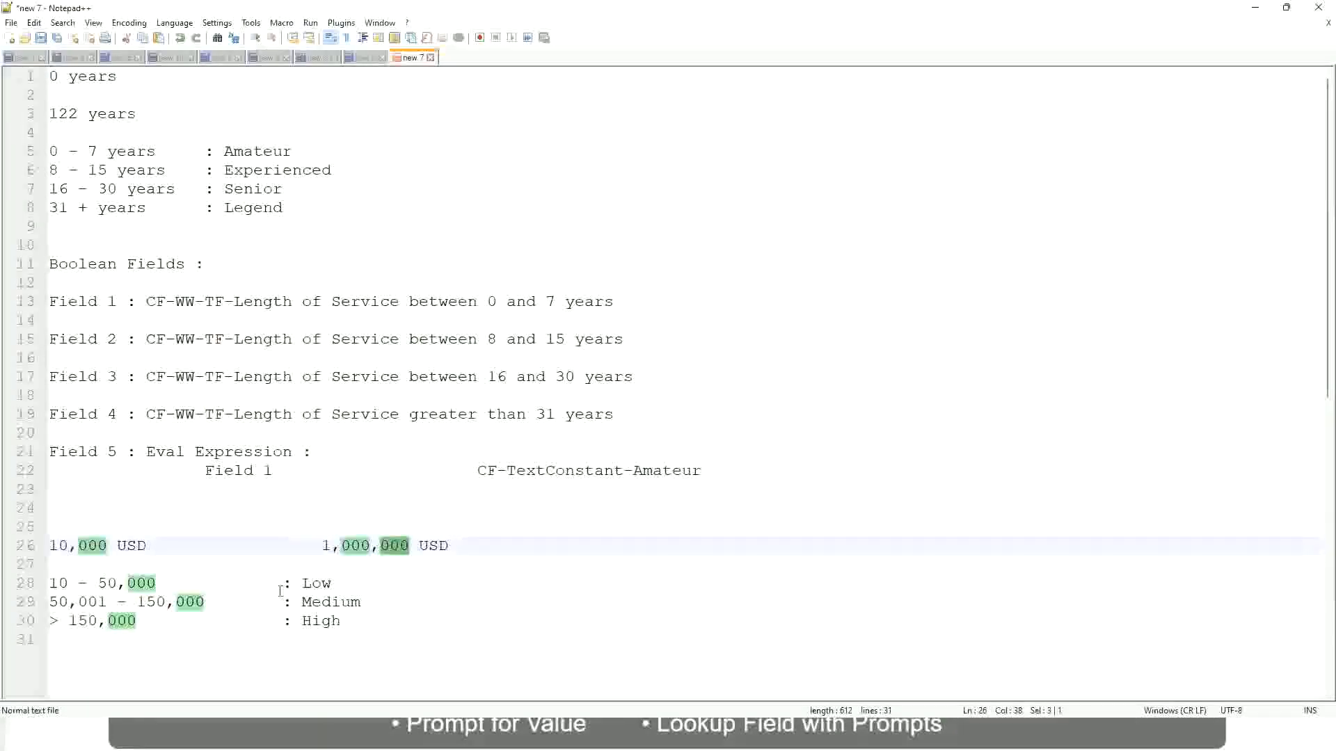
click(243, 602)
click(42, 545)
click(411, 547)
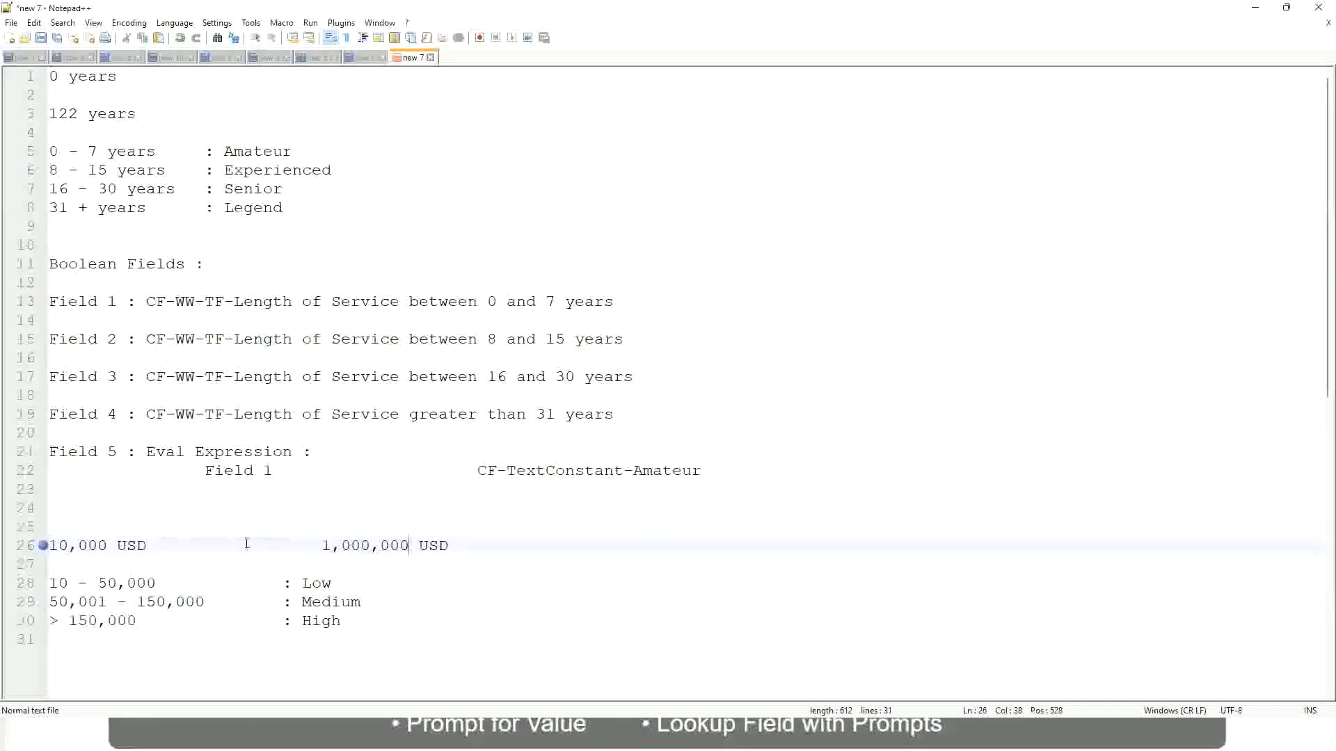
click(322, 583)
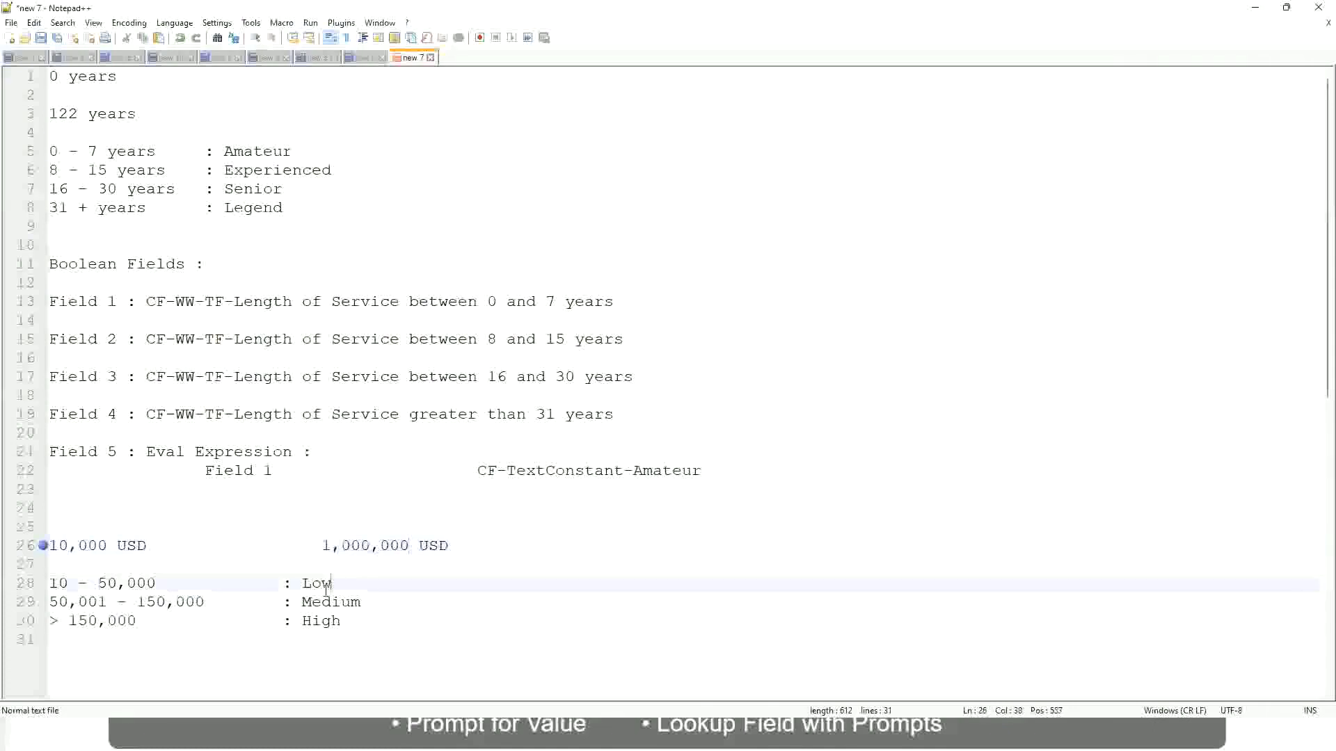
click(322, 603)
click(322, 621)
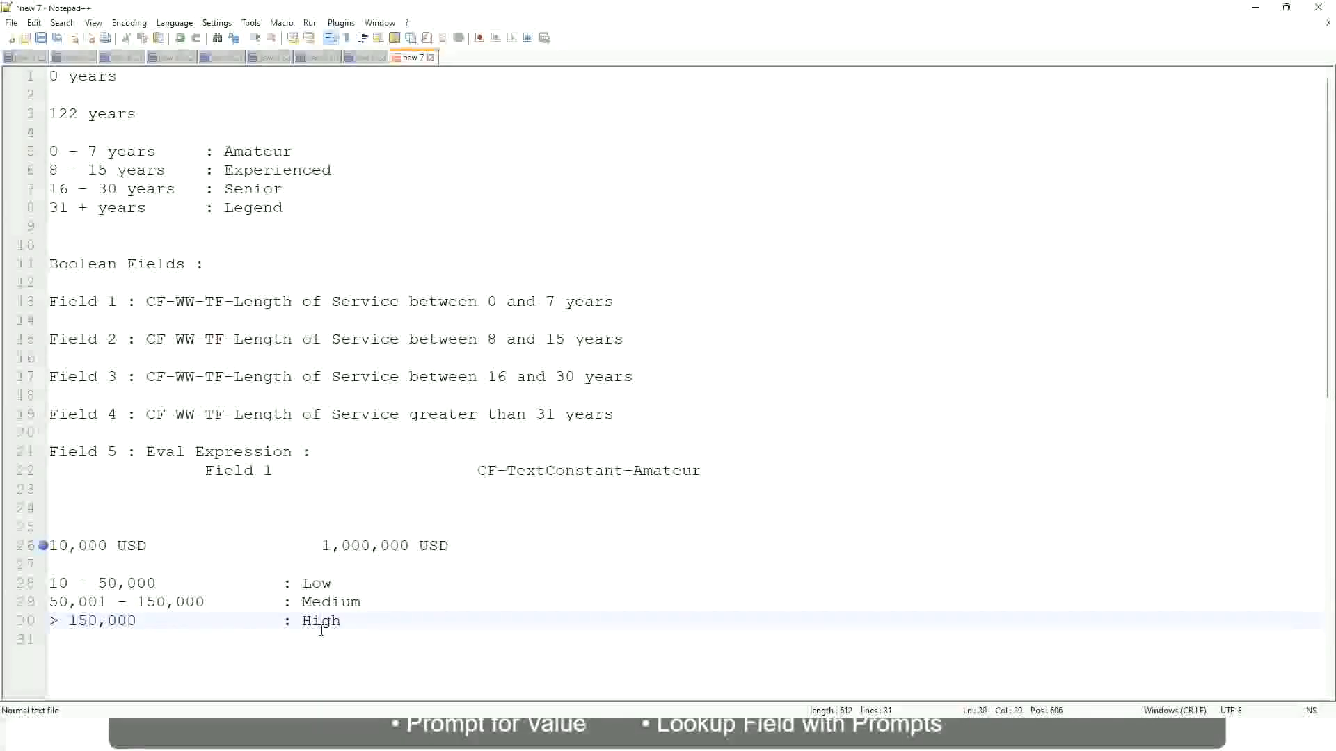
click(161, 570)
click(327, 637)
click(340, 621)
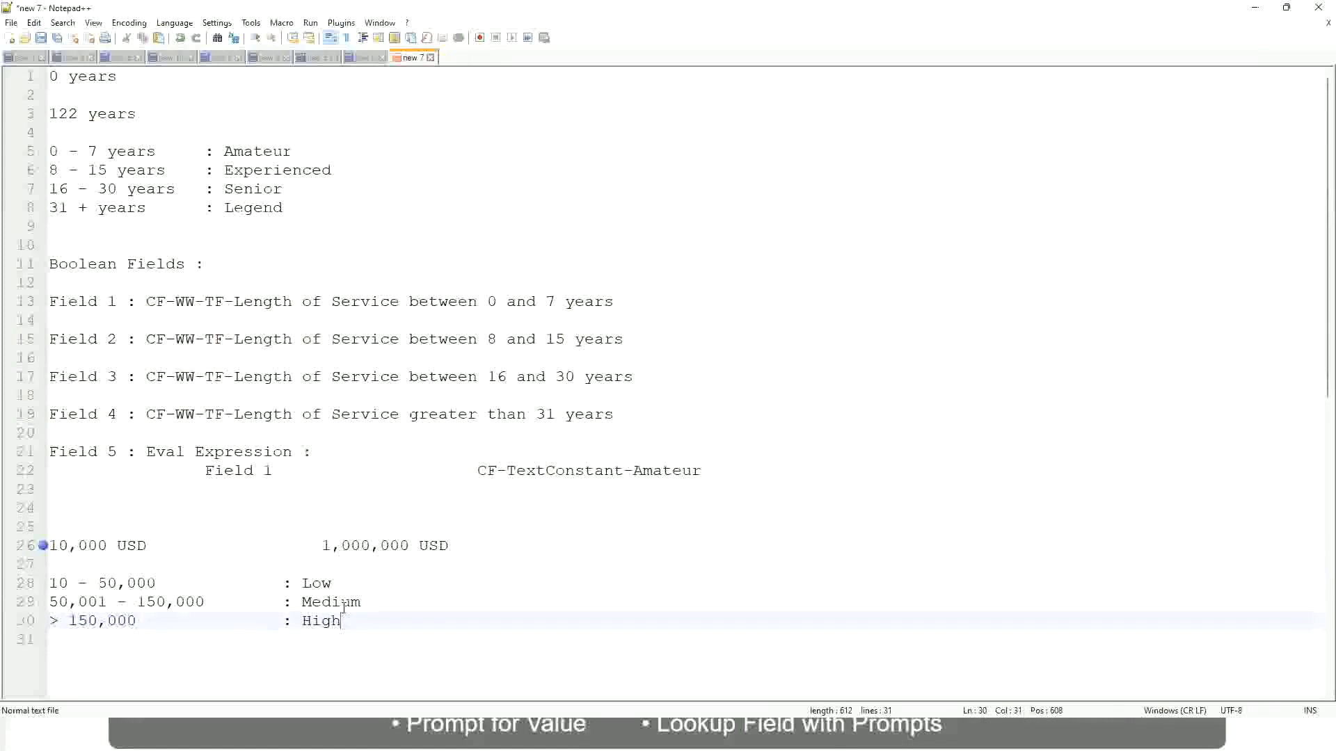